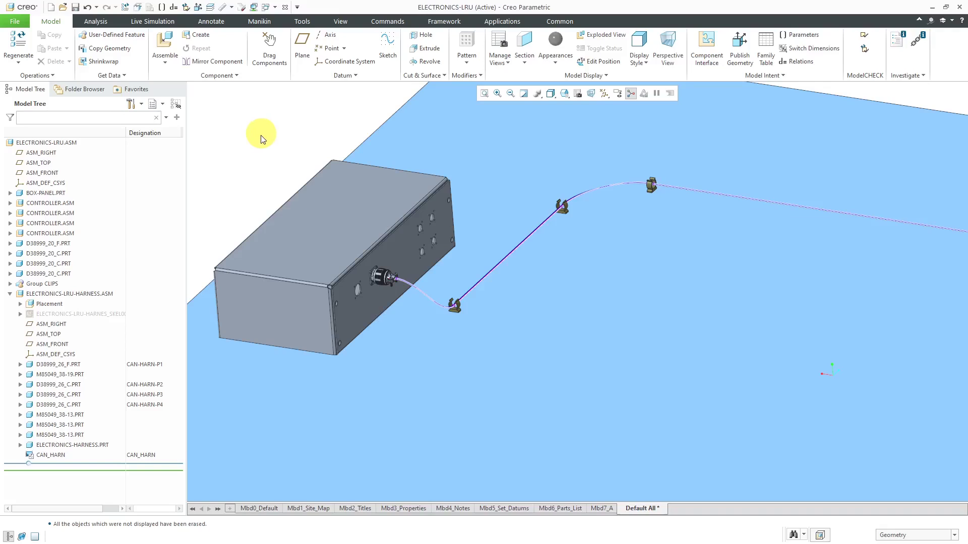
Open ELECTRONICS-LRU-HARNESS.ASM in its own window and zoom in on the connector and cable.
left_click(93, 297)
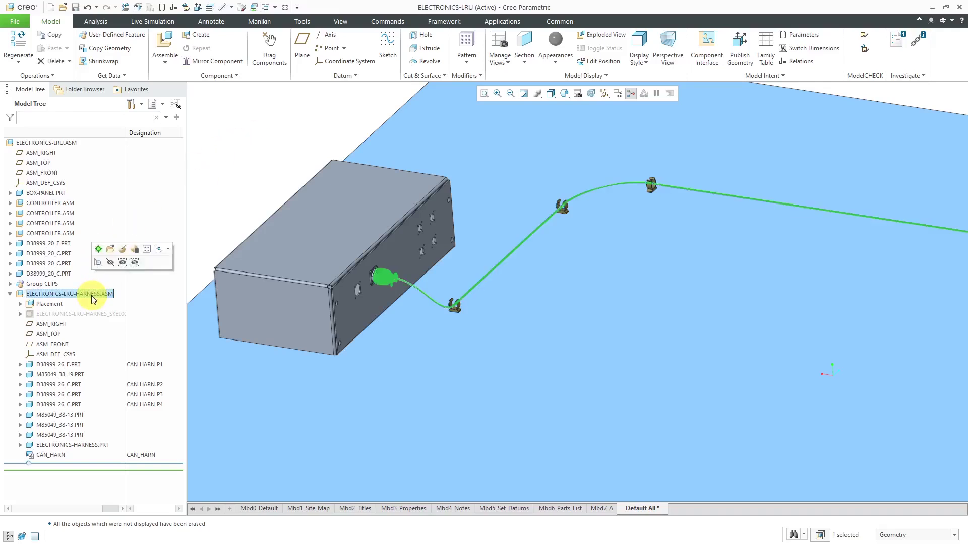
left_click(111, 249)
scroll(468, 352, "down", 10)
scroll(506, 352, "down", 2)
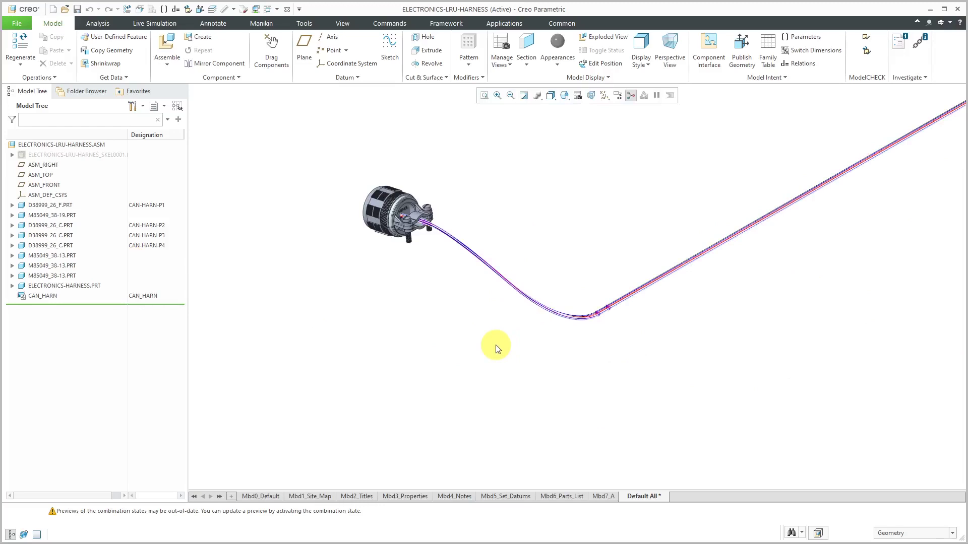
scroll(620, 318, "down", 3)
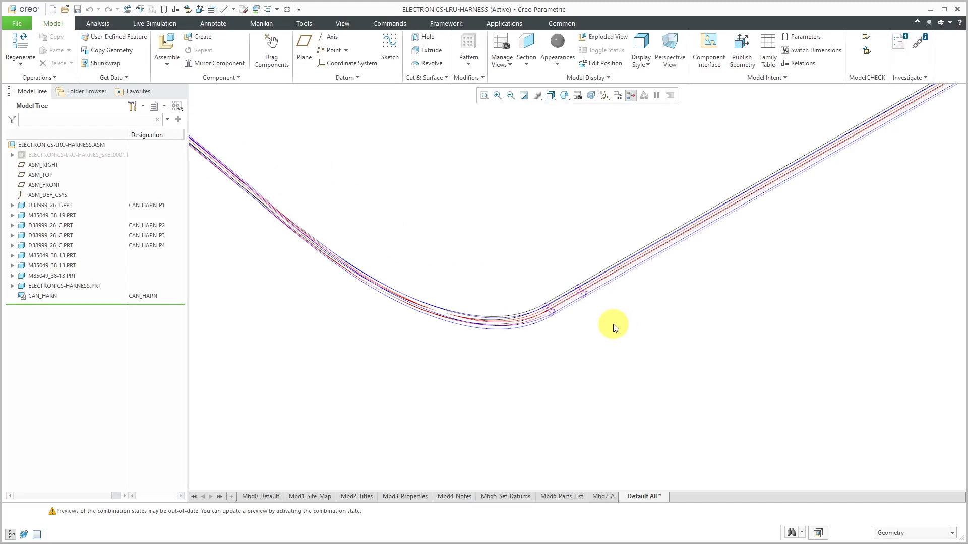
scroll(611, 338, "up", 4)
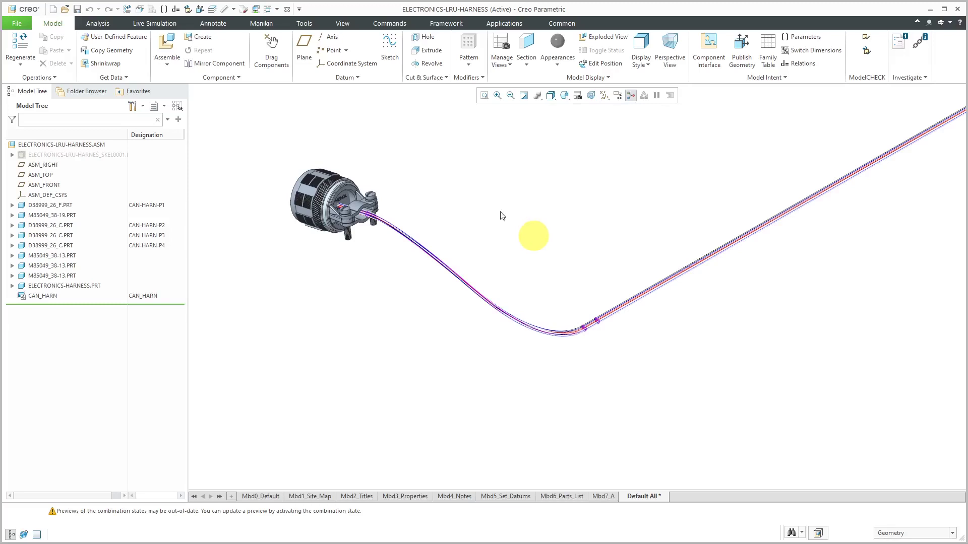
left_click(21, 22)
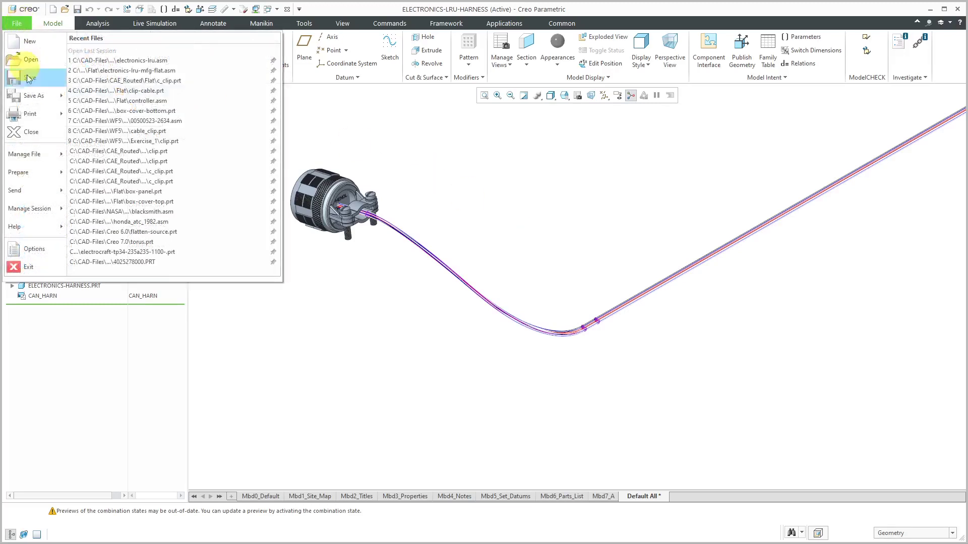
left_click(50, 247)
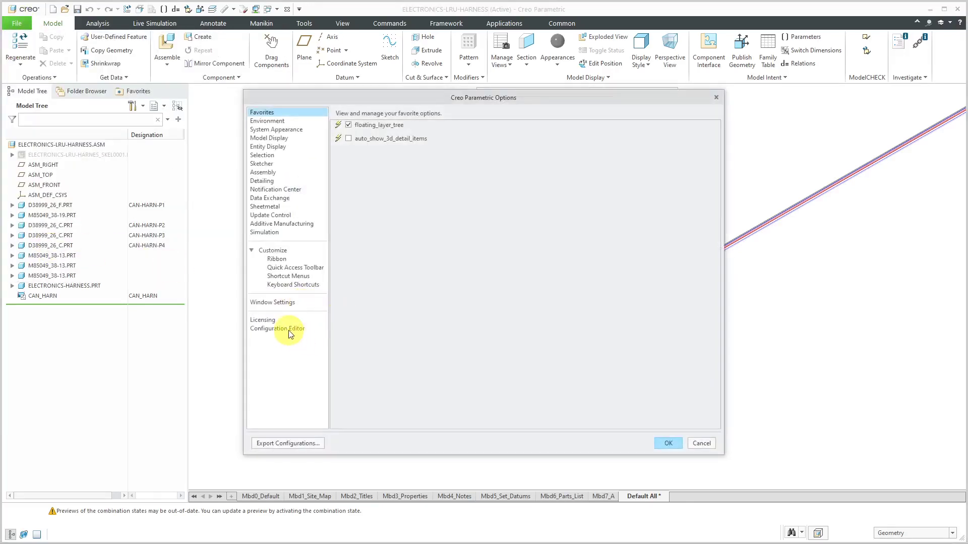
left_click(288, 329)
left_click(374, 422)
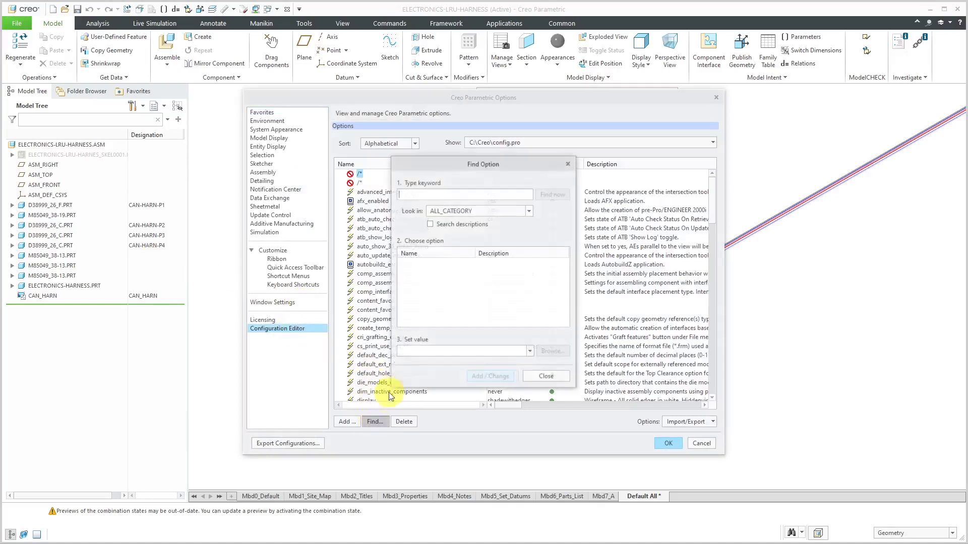
type("jacket")
key("Return")
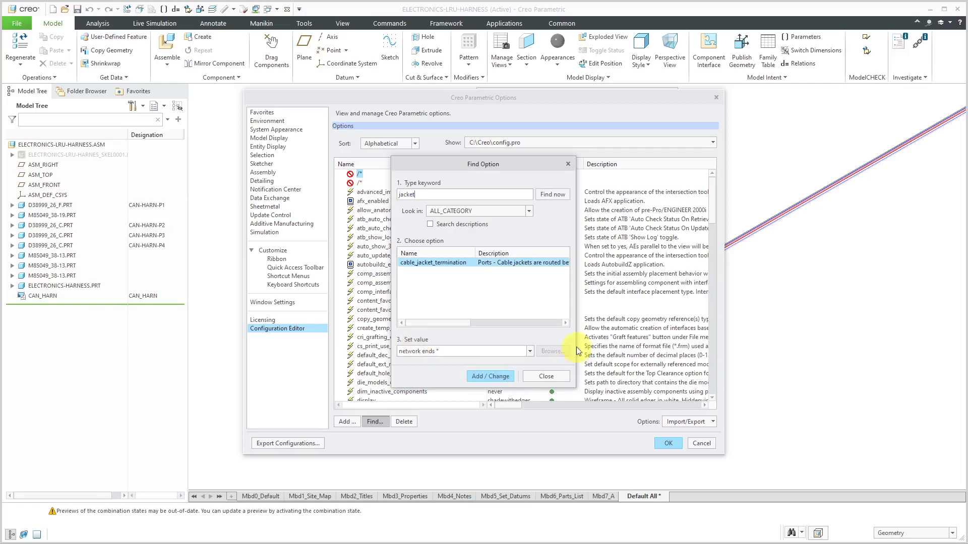
left_click(545, 377)
left_click(701, 446)
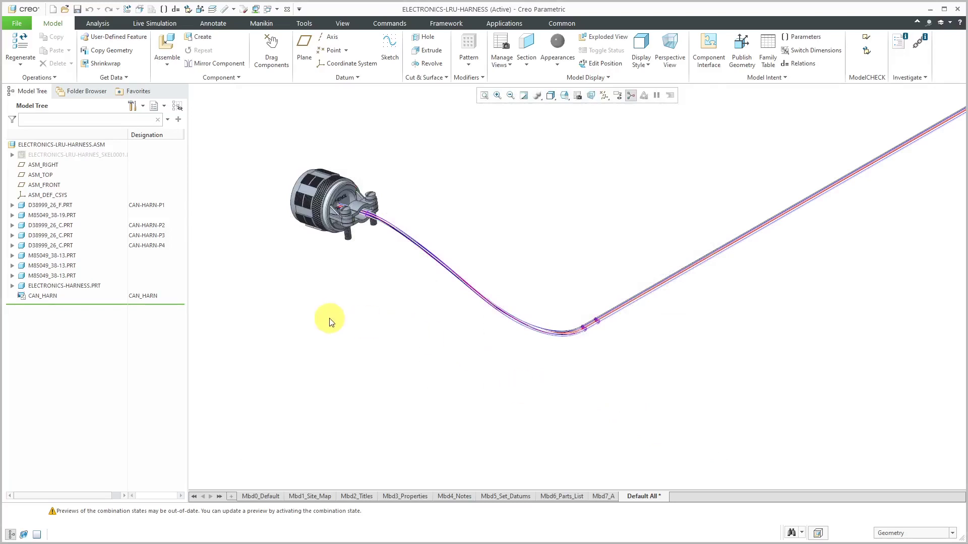
Switch the harness assembly into Cabling mode.
scroll(329, 321, "up", 1)
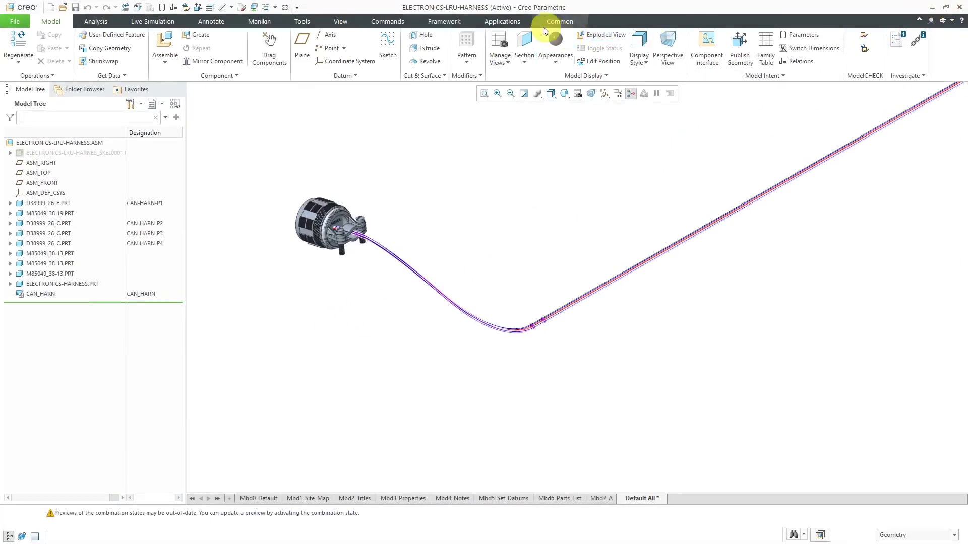
left_click(510, 22)
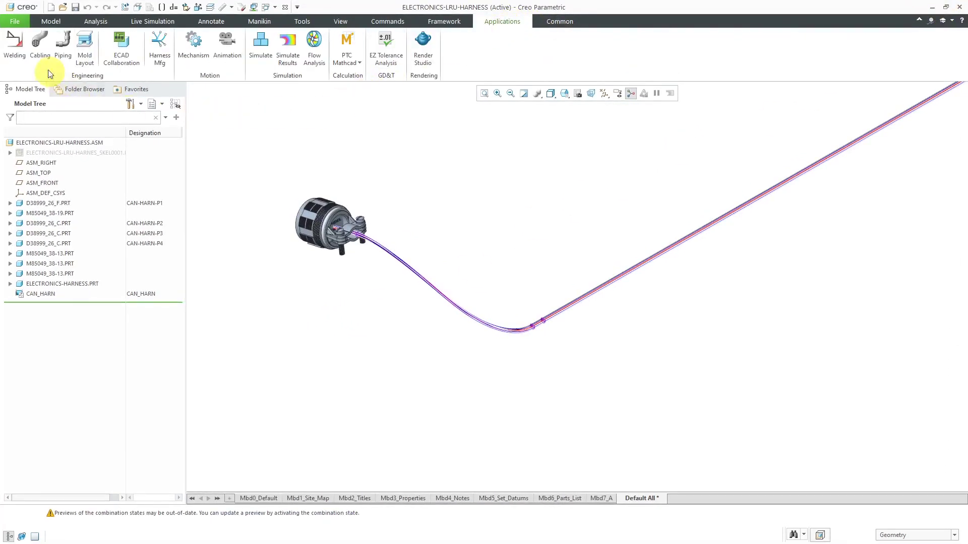
left_click(39, 50)
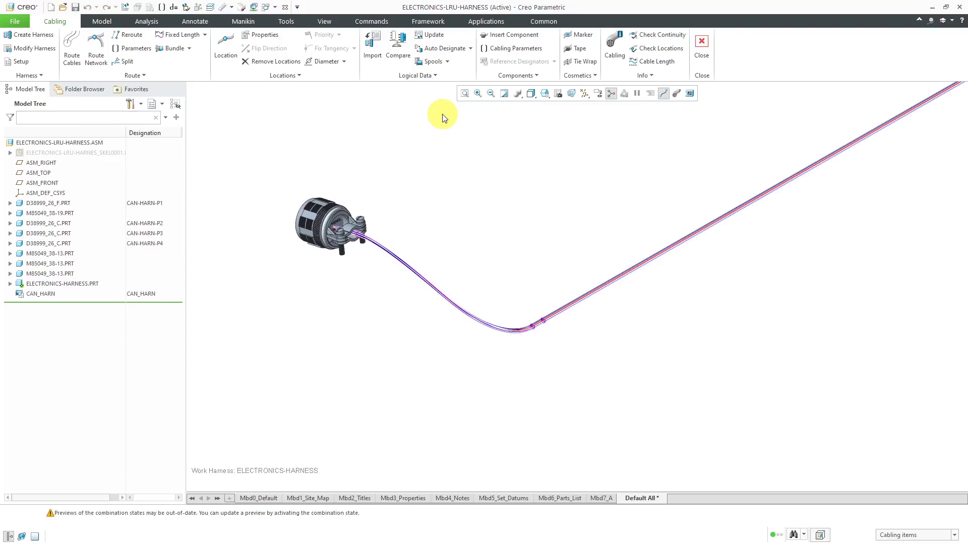
Create a new sheath spool named CAN-SHEATH-A.
left_click(433, 62)
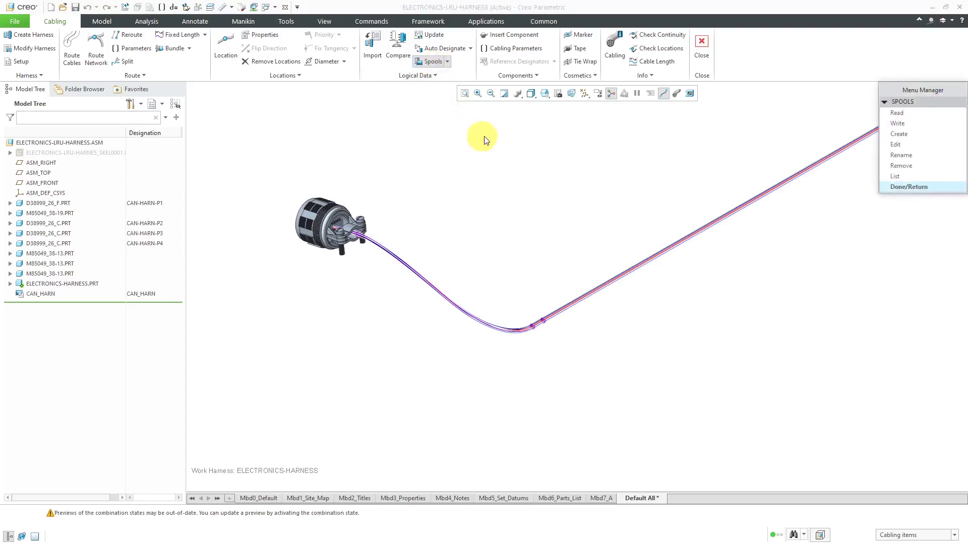
left_click(920, 137)
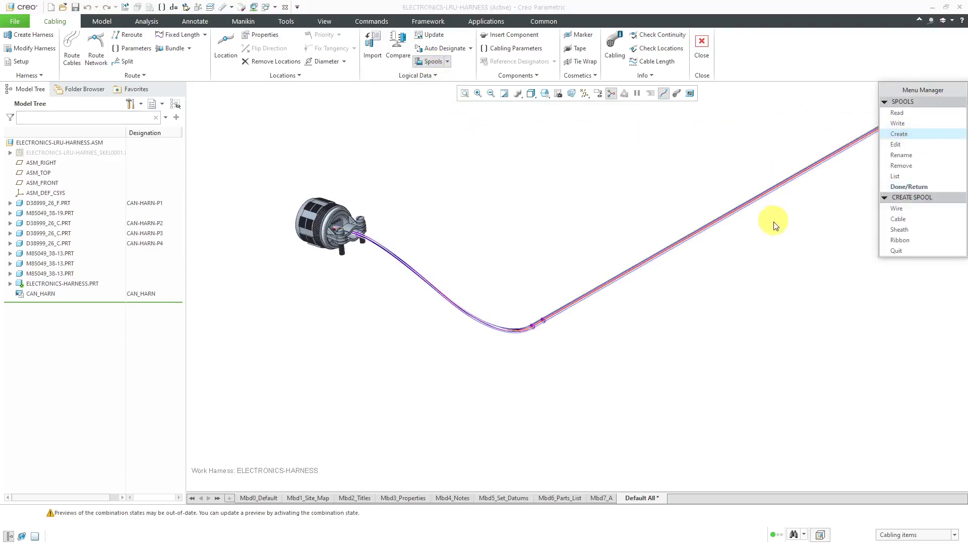
left_click(904, 231)
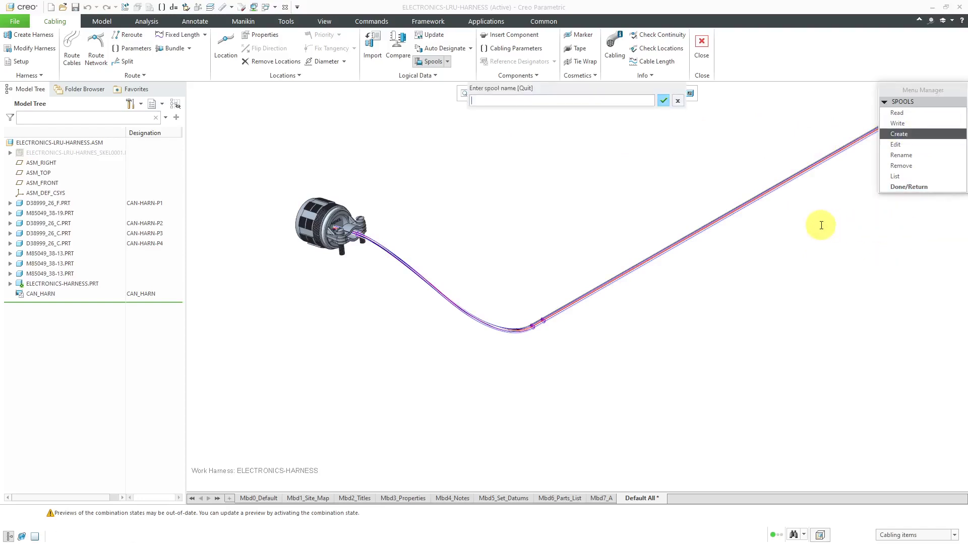
type("can-handle")
key("BackSpace")
key("BackSpace")
key("BackSpace")
key("BackSpace")
key("BackSpace")
type("sheath-a")
key("Return")
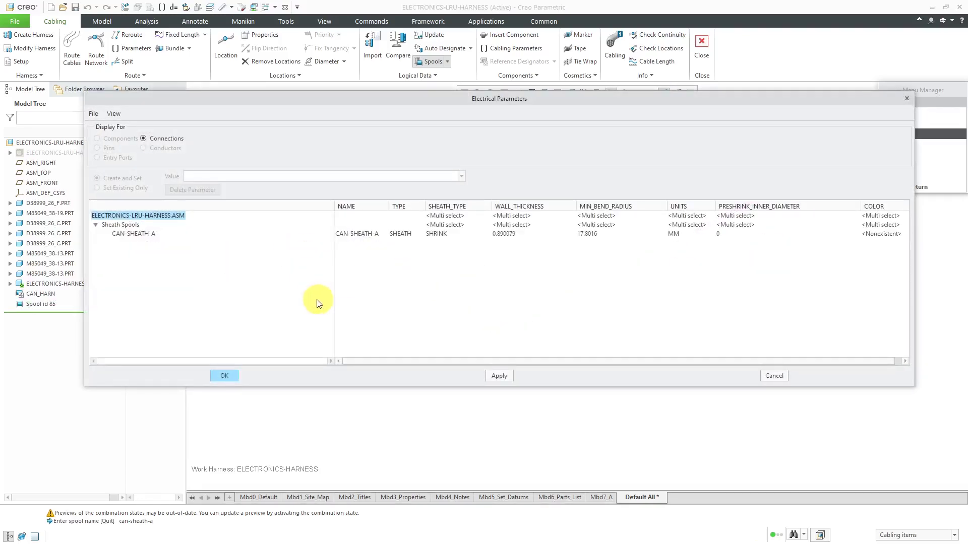
Keep sheath type SHRINK, and set wall thickness 0.05 and minimum bend radius 0.2.
left_click(447, 235)
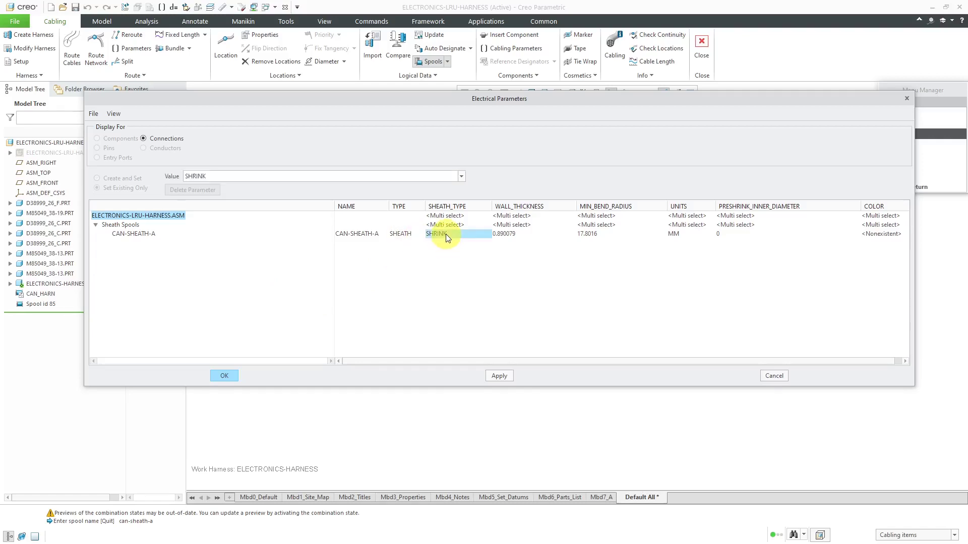
left_click(463, 177)
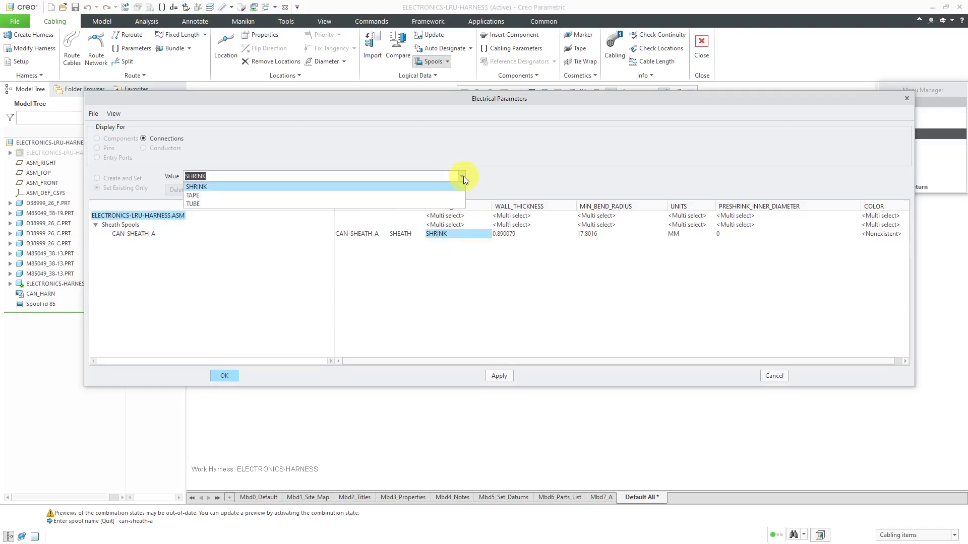
left_click(496, 173)
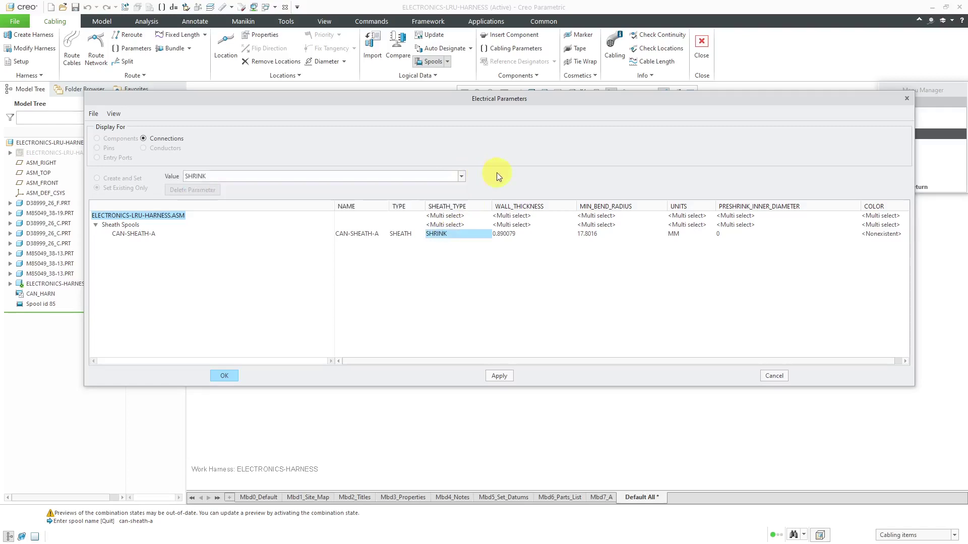
left_click(510, 234)
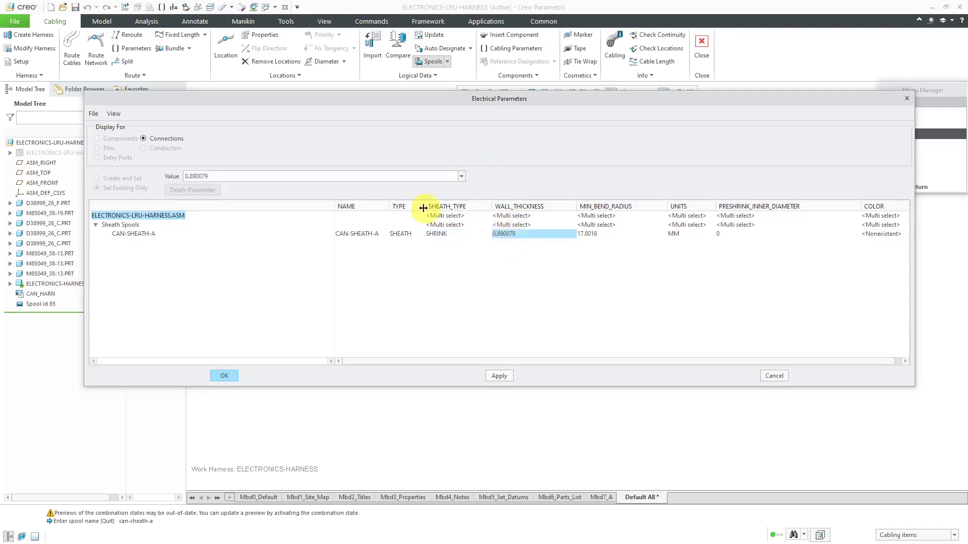
left_click(340, 176)
type("0.05")
key("Return")
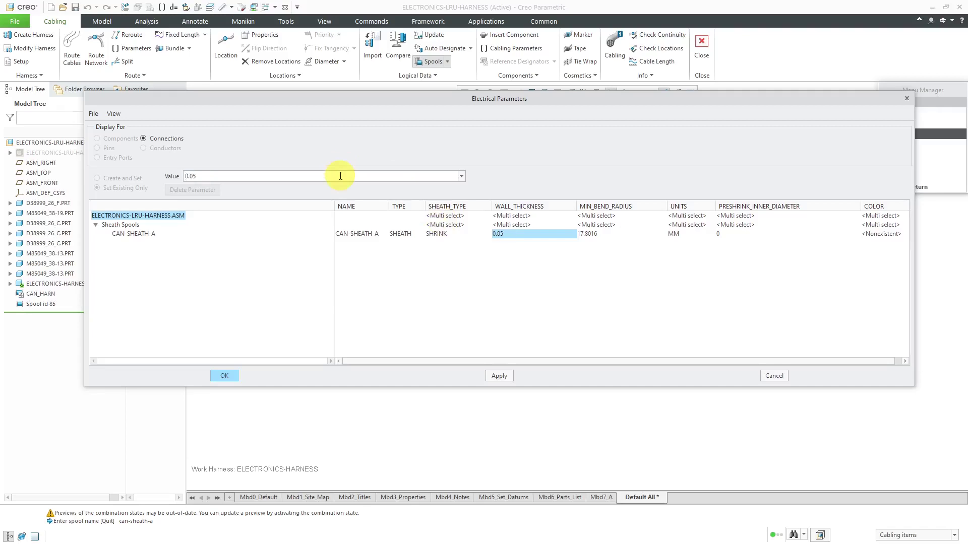
left_click(590, 235)
left_click(395, 174)
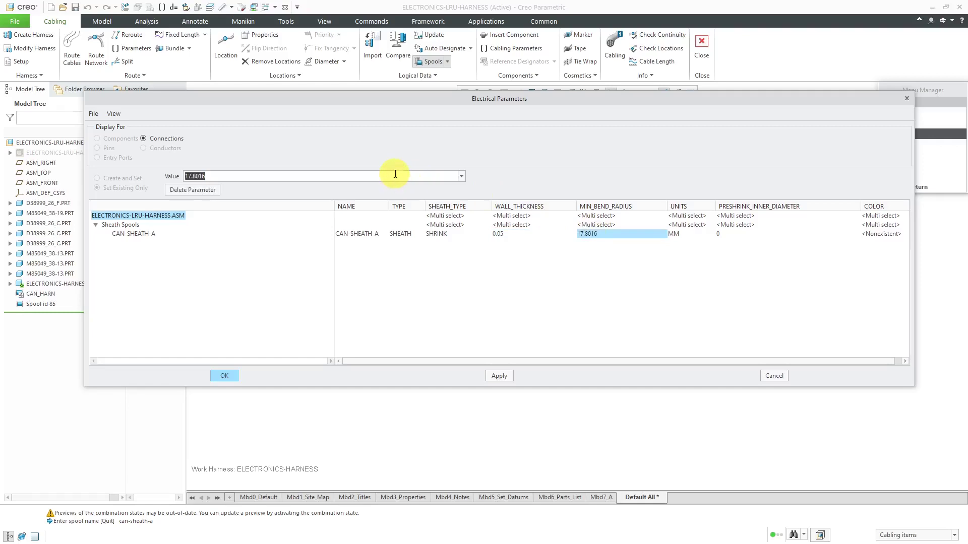
type("0.2")
key("Return")
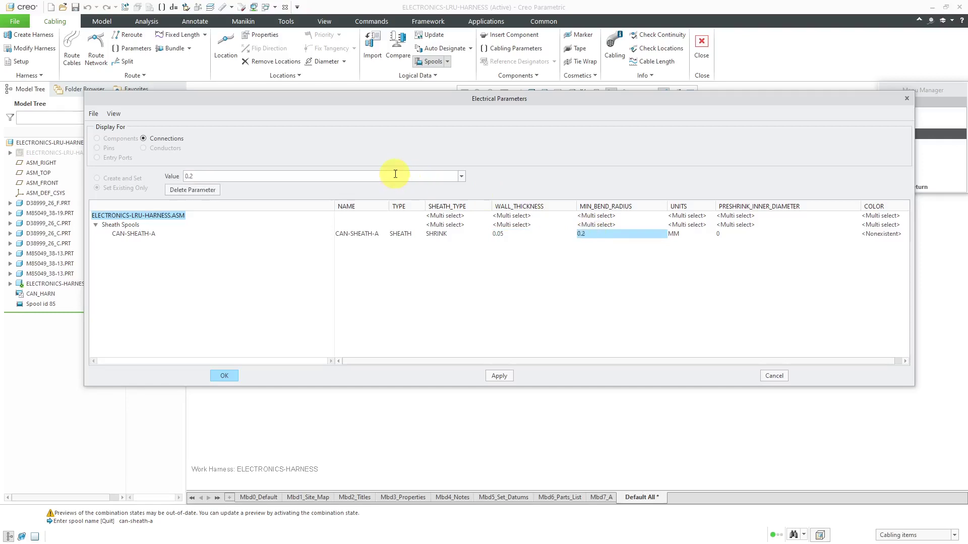
Set the sheath units to INCH and the colour to brn.
left_click(691, 233)
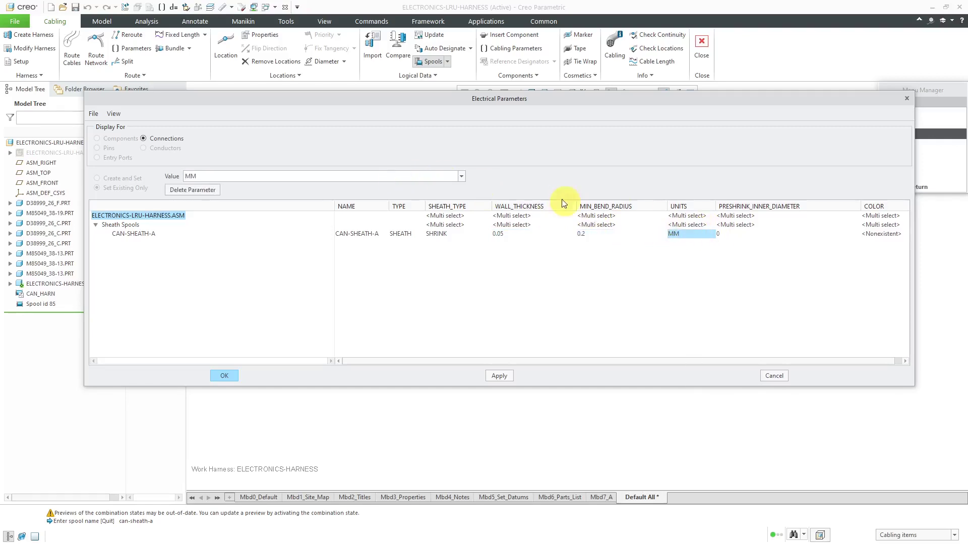
left_click(462, 176)
left_click(445, 204)
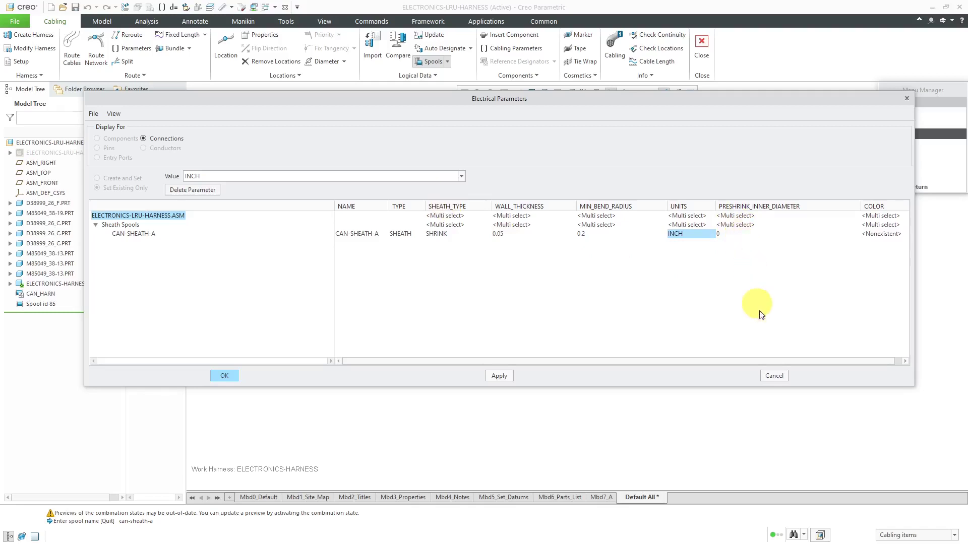
left_click_drag(736, 361, 758, 361)
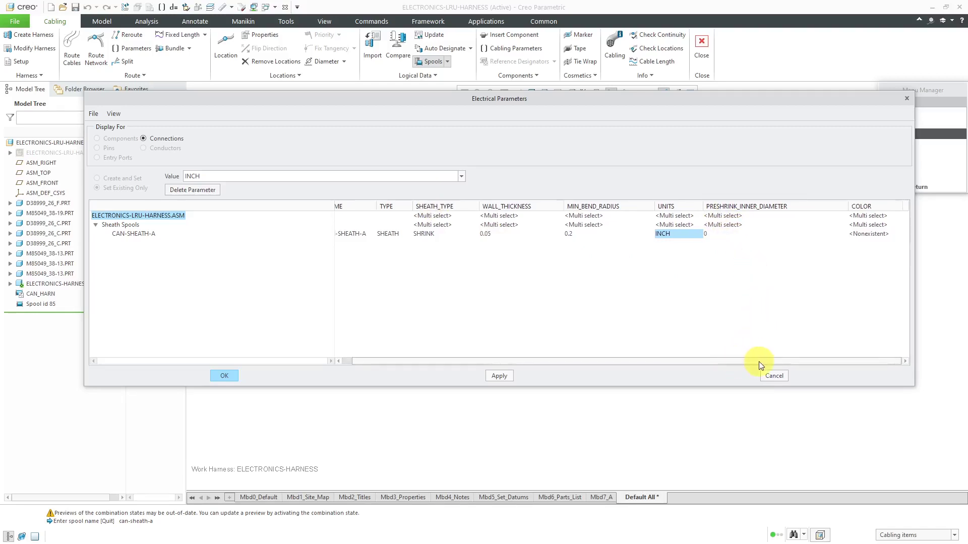
left_click(871, 235)
left_click(262, 175)
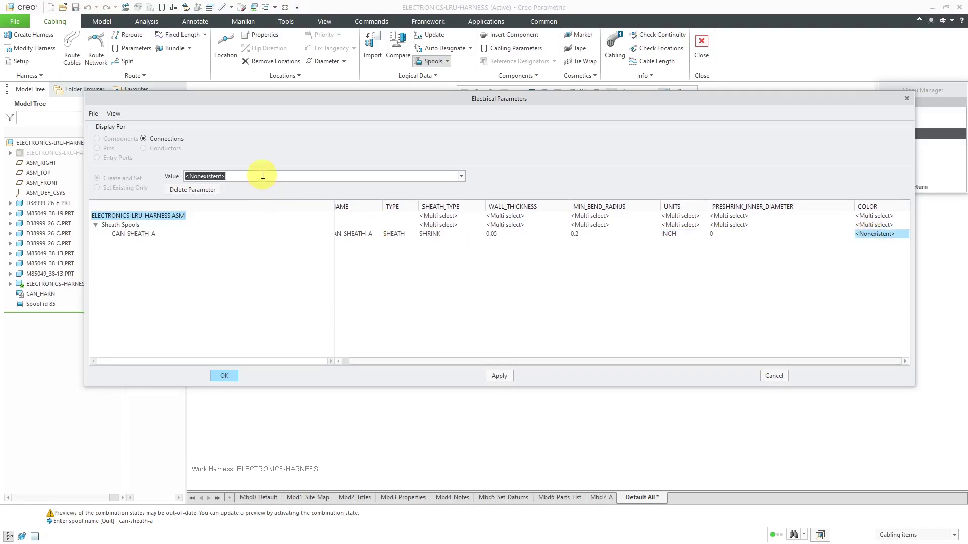
type("brn")
key("Return")
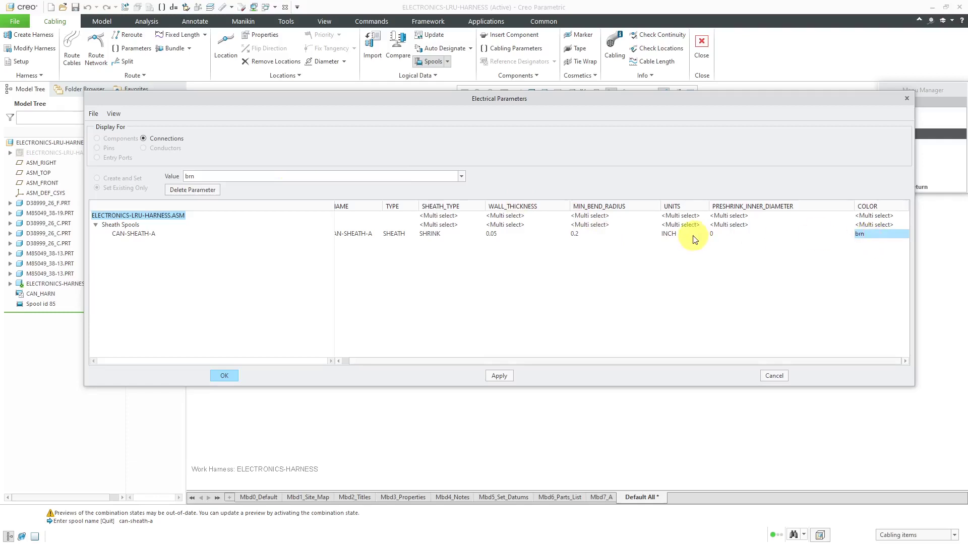
Dismiss the column chooser unchanged and confirm the CAN-SHEATH-A parameters with OK.
left_click(113, 113)
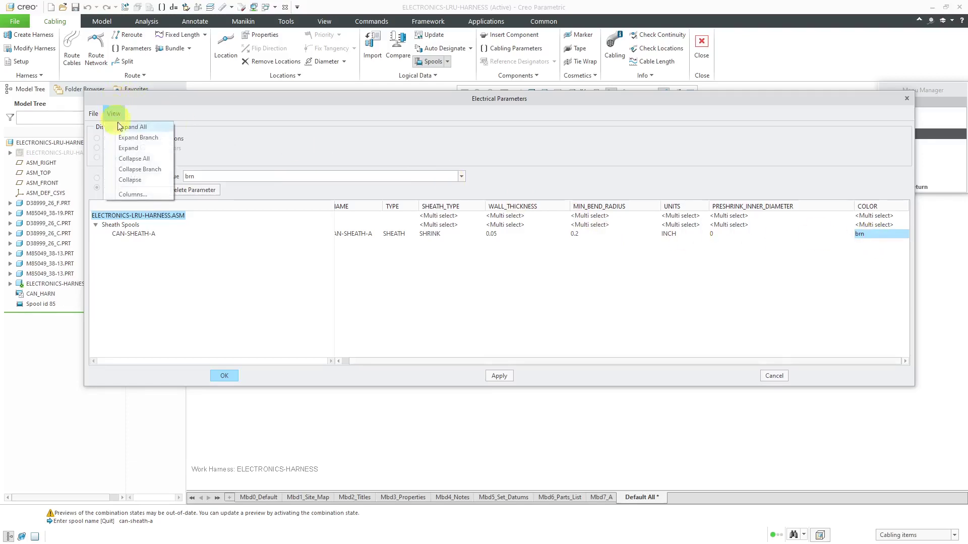
left_click(130, 195)
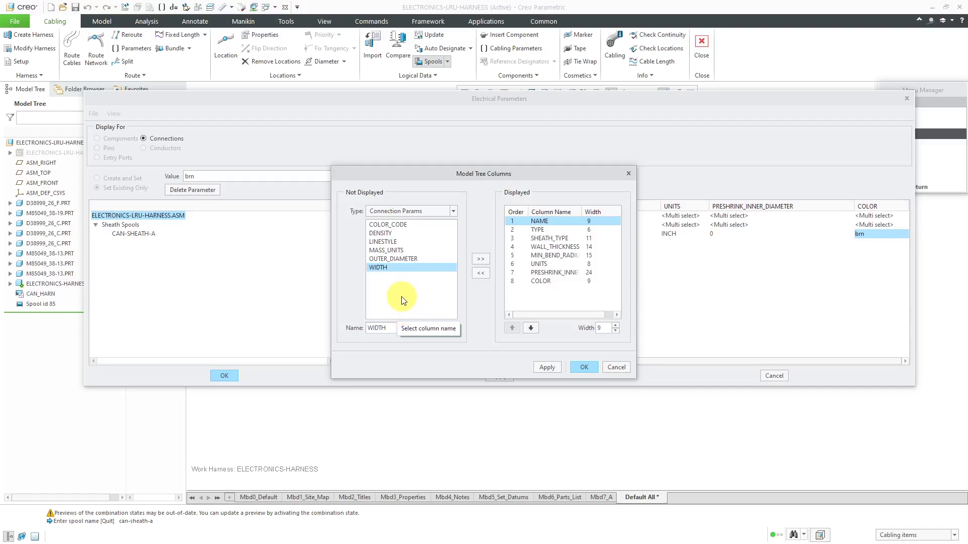
left_click(616, 367)
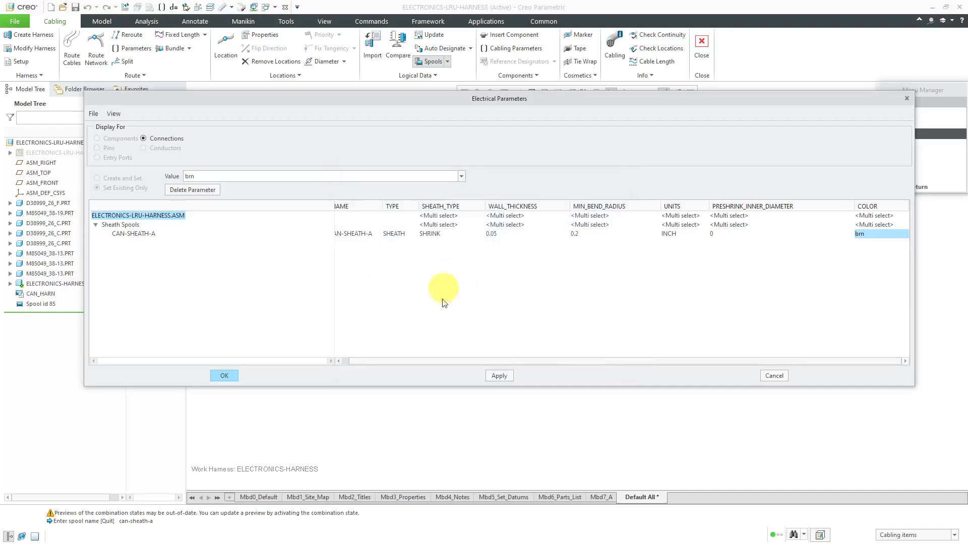
left_click(222, 377)
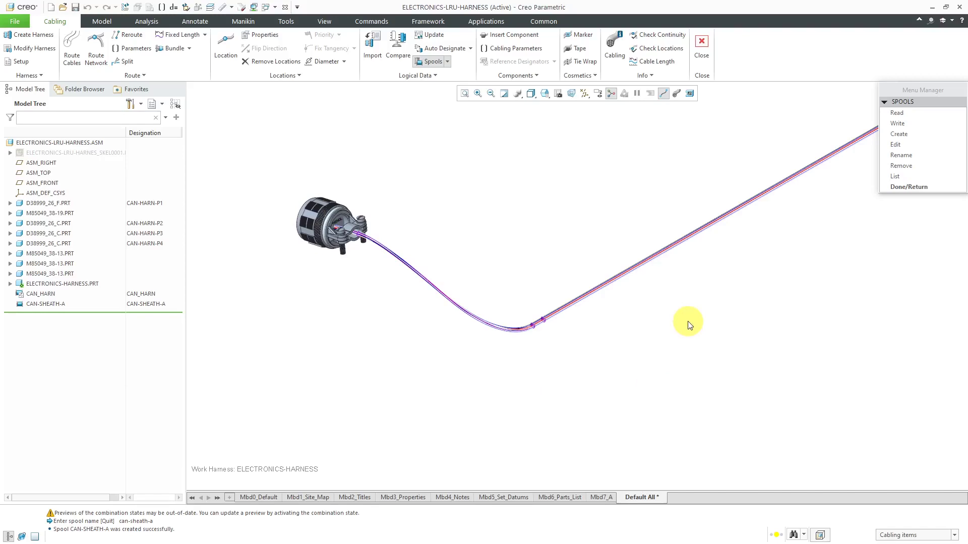
Create a new sheath spool named CAN-SHEATH-B.
left_click(899, 134)
left_click(900, 228)
type("can-sheath-b")
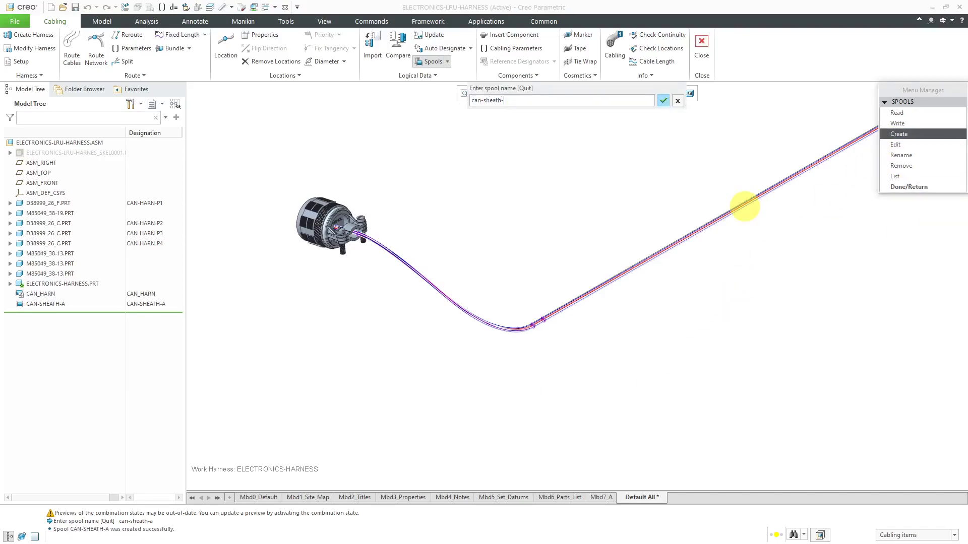
key("Return")
Give CAN-SHEATH-B wall thickness 0.05, bend radius 0.2, INCH units and colour vio, then confirm.
left_click(507, 233)
left_click(404, 177)
type("0.05")
left_click(584, 233)
left_click(404, 177)
type("0.2")
left_click(679, 233)
left_click(461, 176)
left_click(403, 194)
left_click(880, 233)
left_click(403, 176)
type("vio")
left_click(224, 376)
Create another sheath spool named CAN-SHEATH-C.
left_click(899, 134)
left_click(890, 213)
type("can-sheath-c")
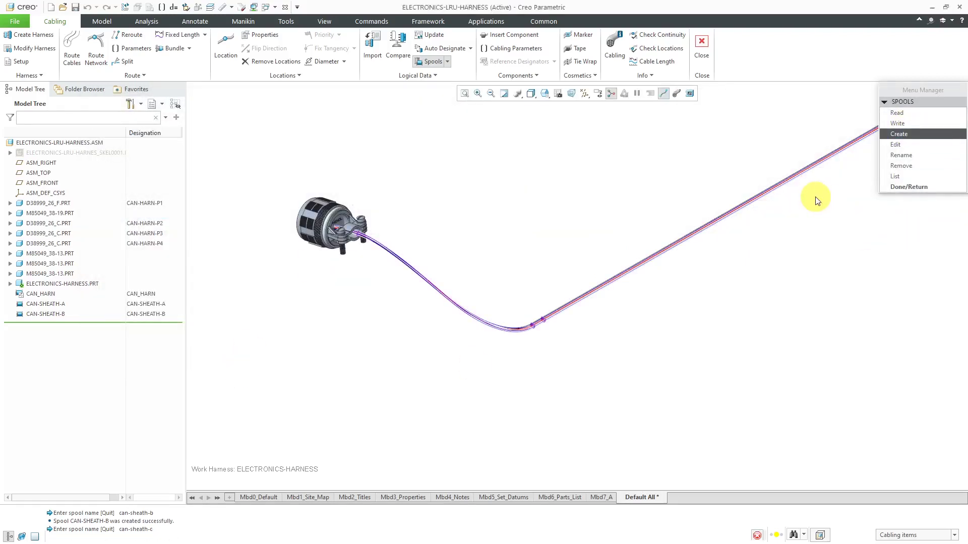
key("Return")
Give CAN-SHEATH-C wall thickness 0.05, bend radius 0.2, INCH units and colour gry, then confirm.
left_click(510, 234)
type("0.05")
key("Return")
left_click(587, 234)
type("0.2")
key("Return")
left_click(688, 234)
left_click(462, 176)
left_click(437, 202)
left_click(887, 237)
type("gry")
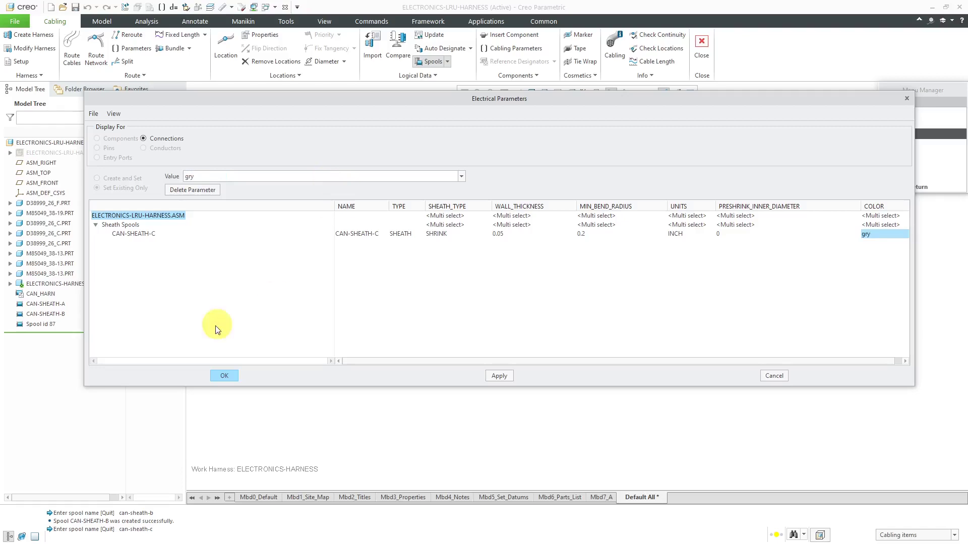
left_click(217, 379)
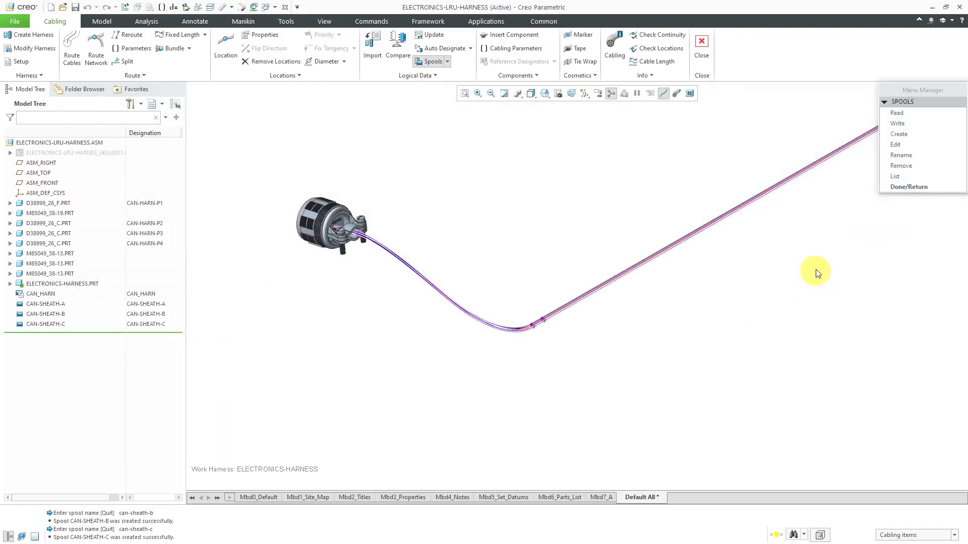
left_click(900, 146)
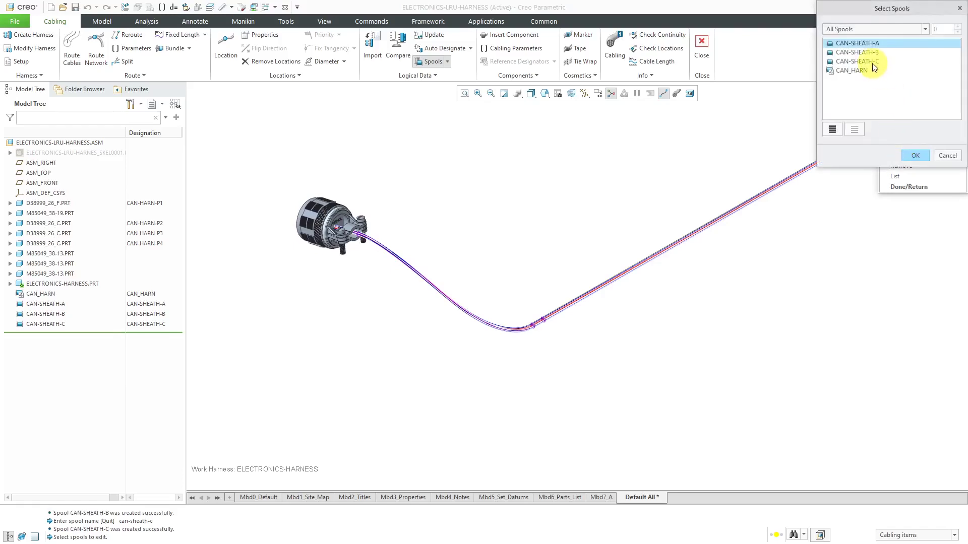
left_click(869, 60, "shift")
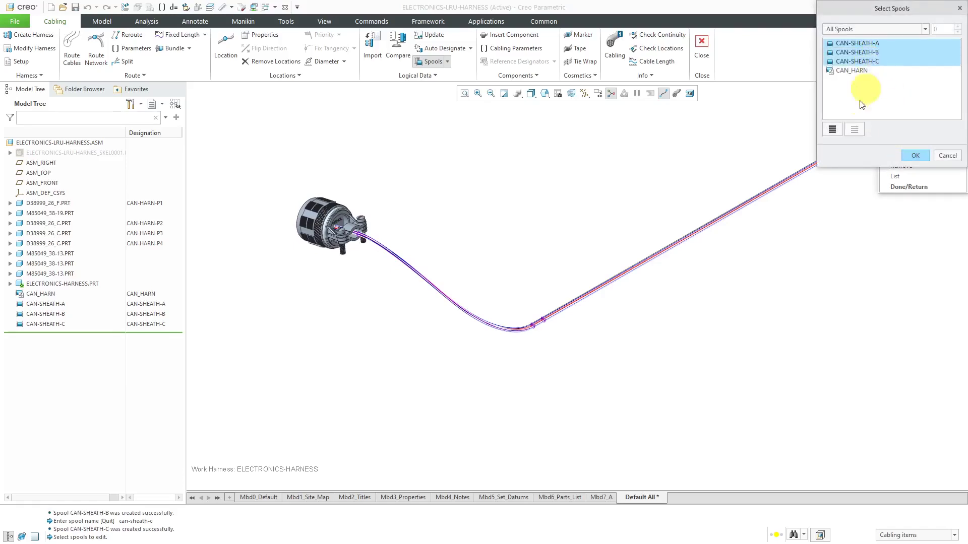
left_click(913, 156)
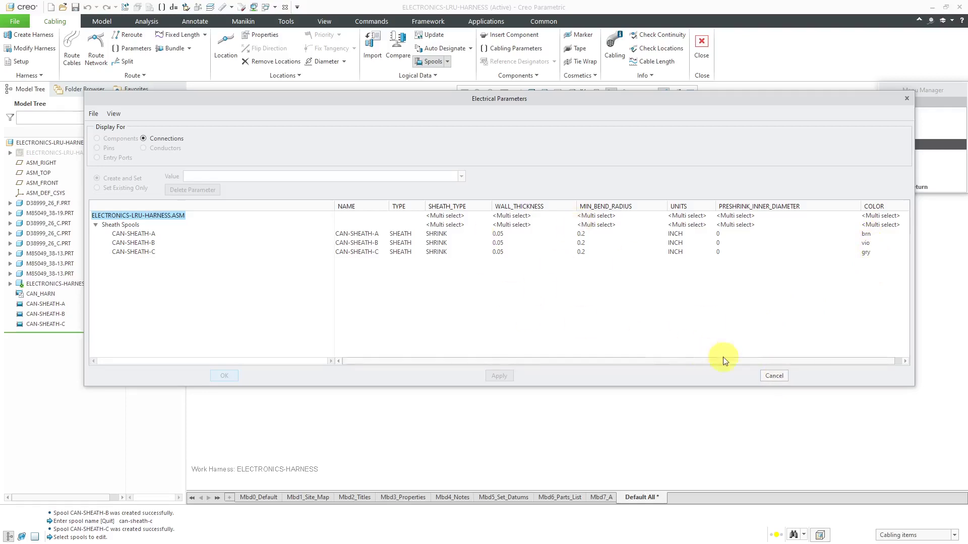
left_click(776, 376)
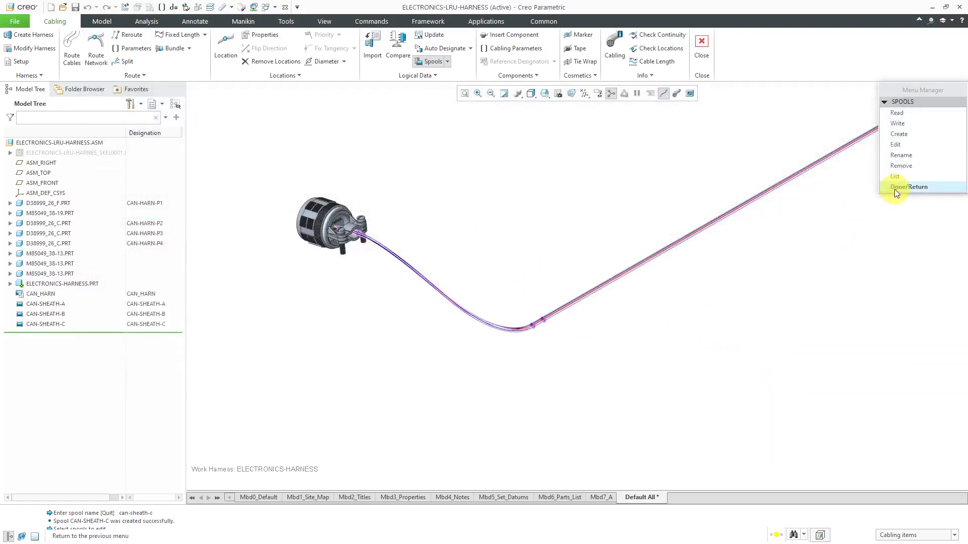
Leave the Spools menu and hide cables CAN-002 and CAN-003 along with their wires.
left_click(894, 187)
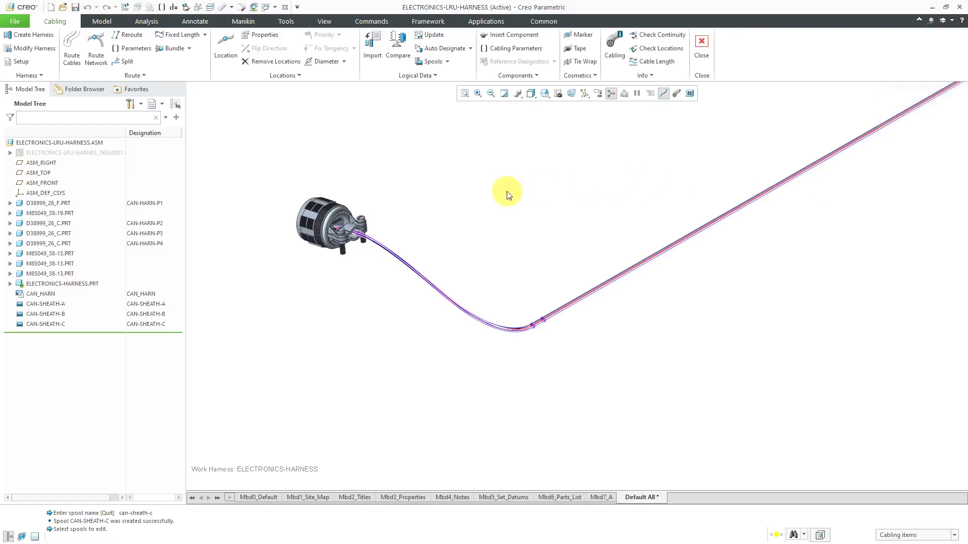
left_click(10, 284)
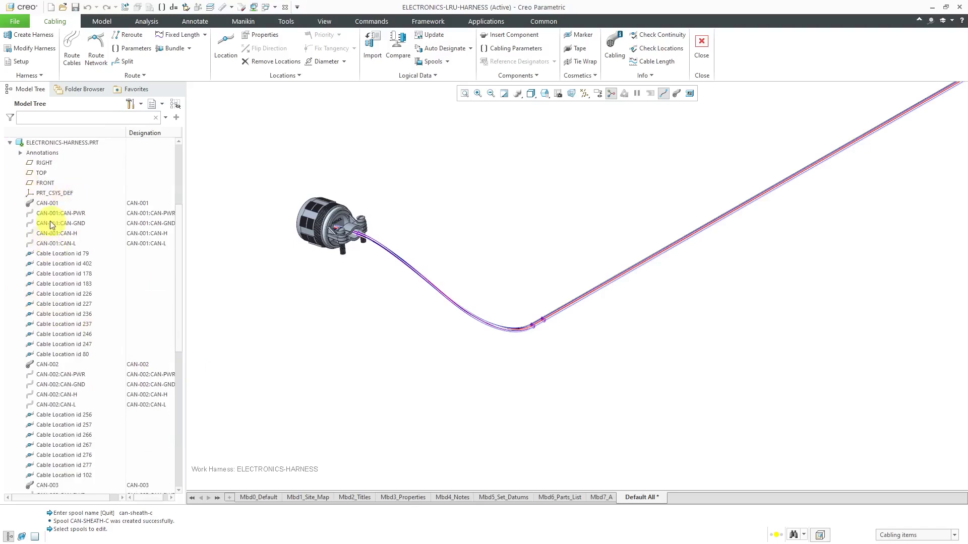
left_click(55, 365)
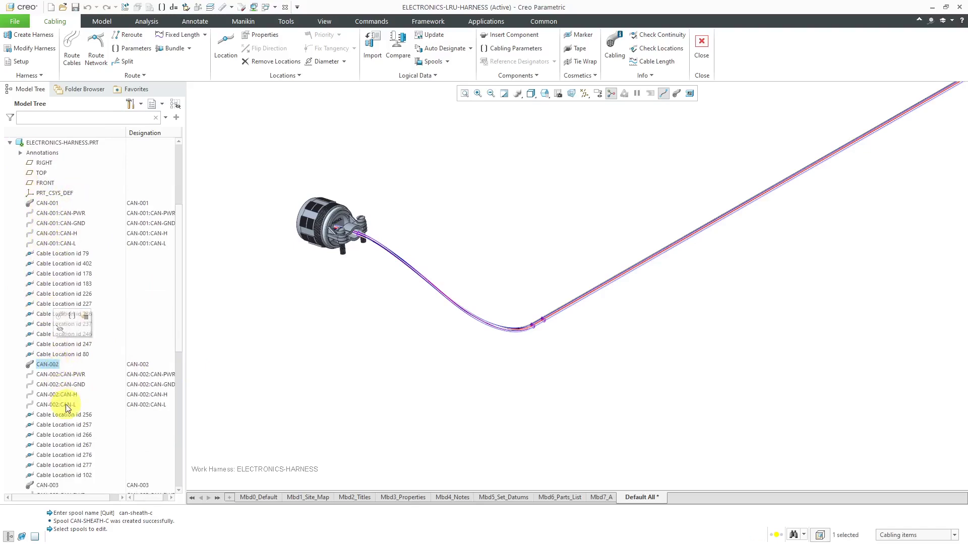
left_click(68, 406, "shift")
left_click(85, 372)
scroll(83, 369, "down", 5)
left_click(56, 349)
left_click(59, 389, "shift")
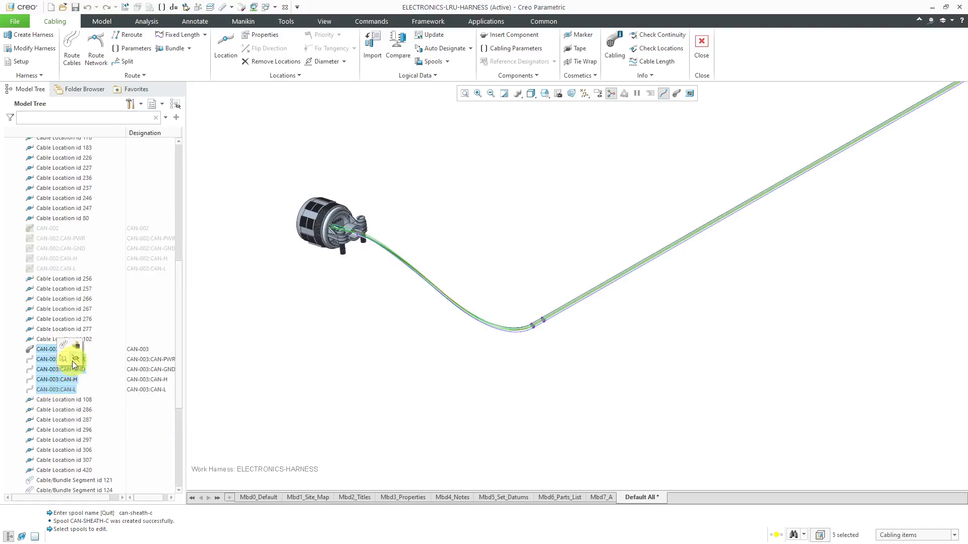
left_click(76, 359)
scroll(524, 333, "down", 5)
scroll(492, 352, "down", 5)
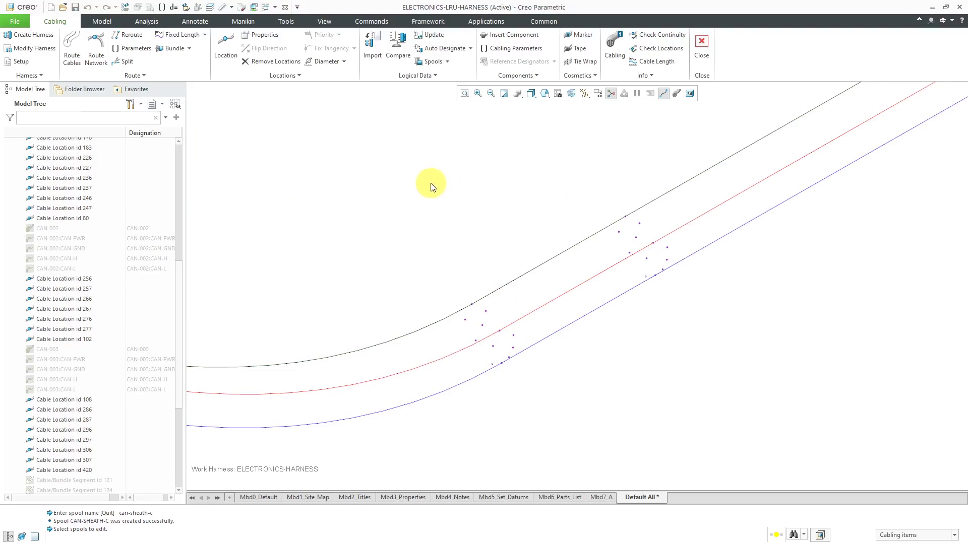
Start bundle B1 as a round bundle sheathed with CAN-SHEATH-A, routed along a path.
left_click(189, 50)
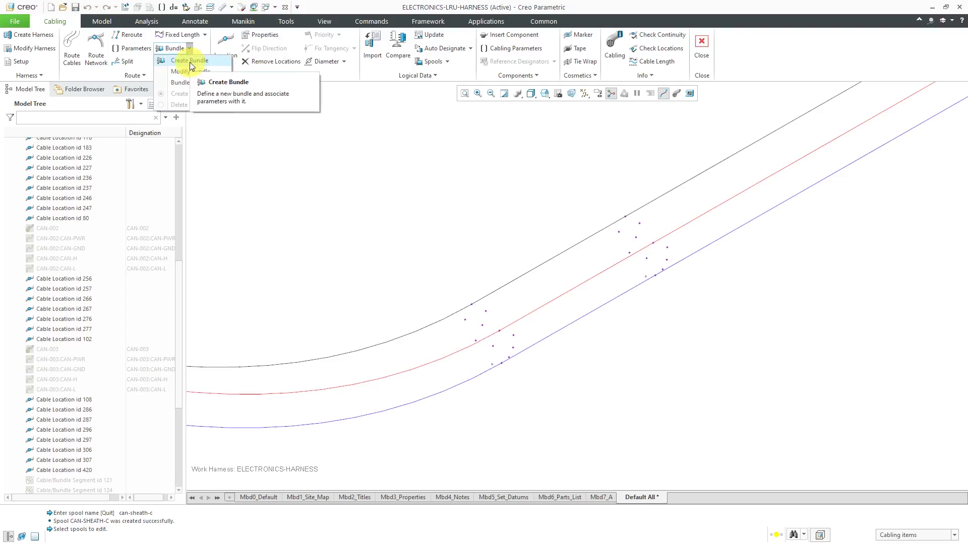
left_click(189, 61)
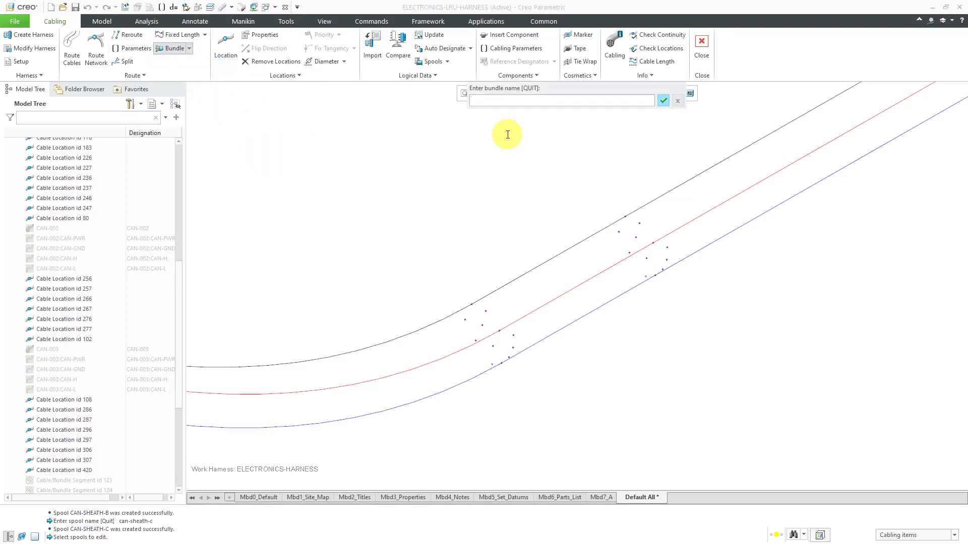
type("B1")
key("Return")
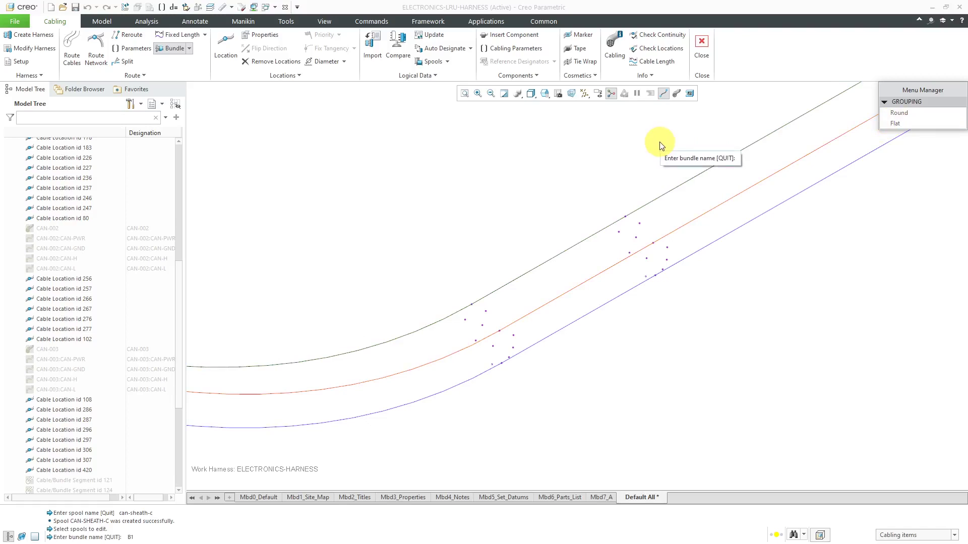
left_click(906, 112)
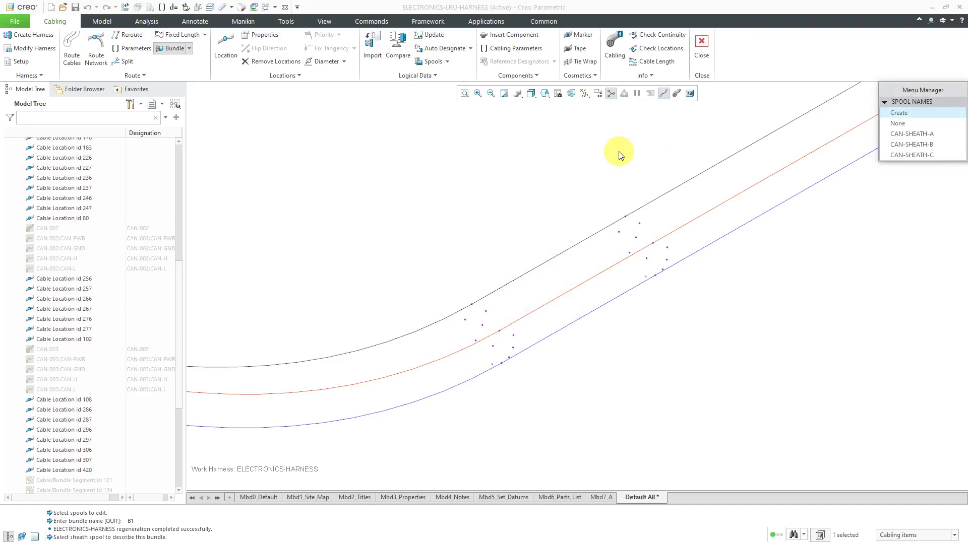
left_click(902, 135)
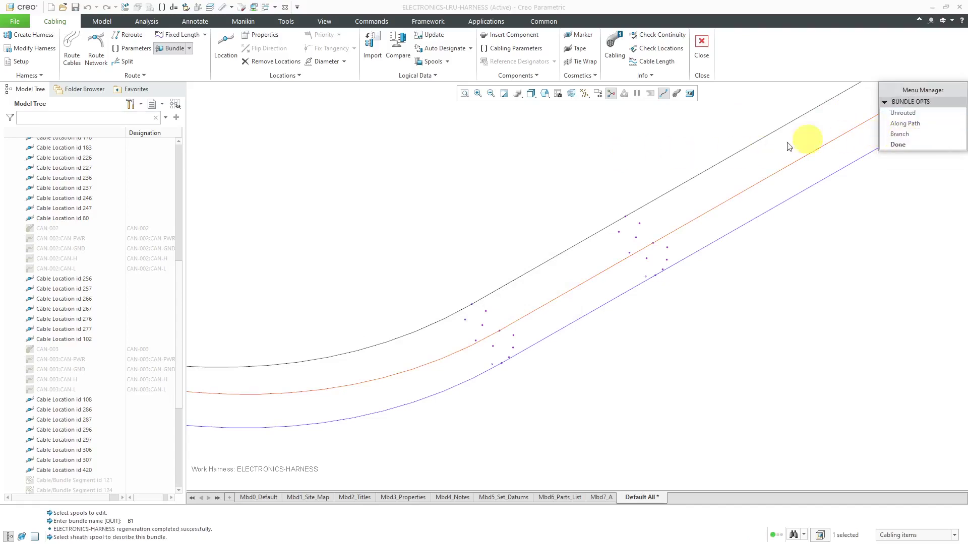
left_click(918, 123)
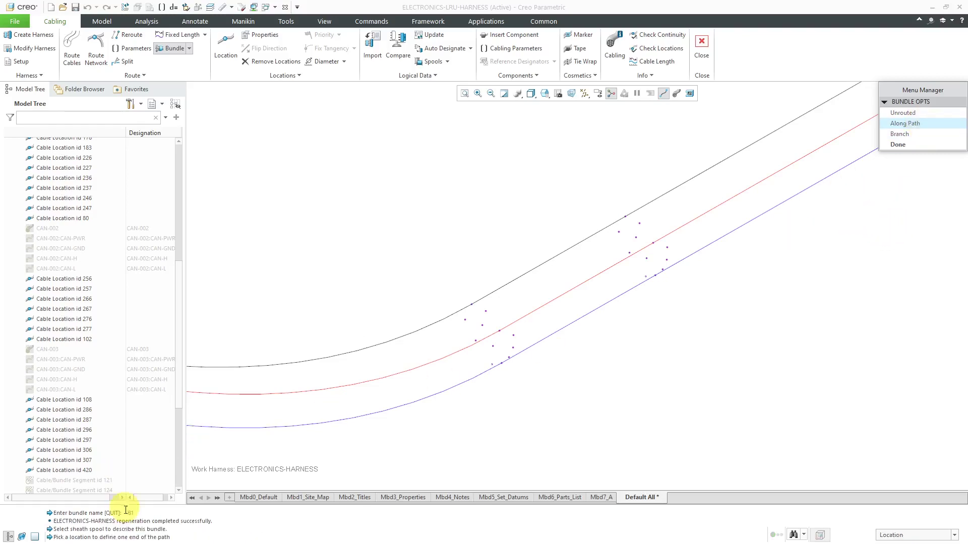
Pick both ends of bundle B1's path on the black cable around the bend.
left_click(472, 305)
left_click(340, 356)
scroll(341, 356, "down", 3)
middle_click_drag(675, 395, 640, 339)
scroll(599, 328, "up", 4)
scroll(558, 292, "up", 6)
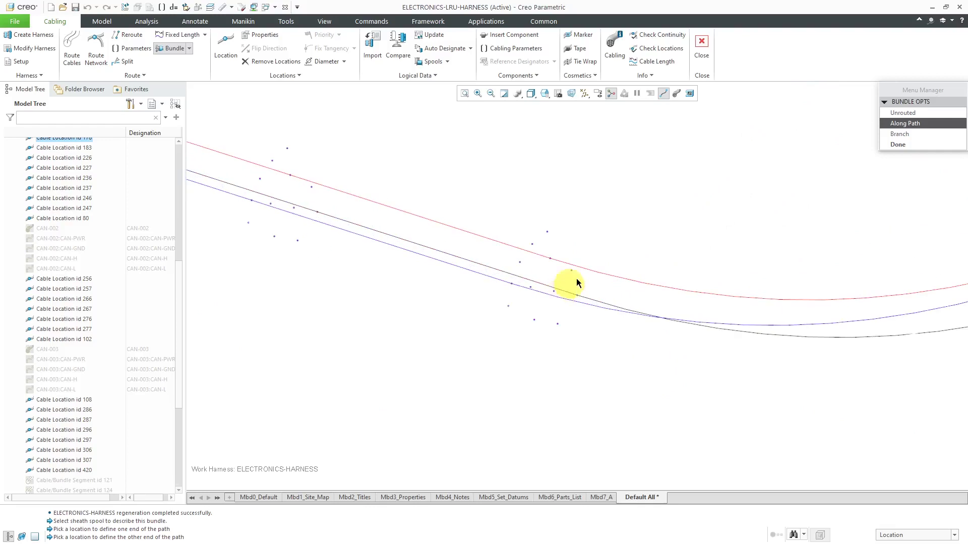
left_click(572, 311)
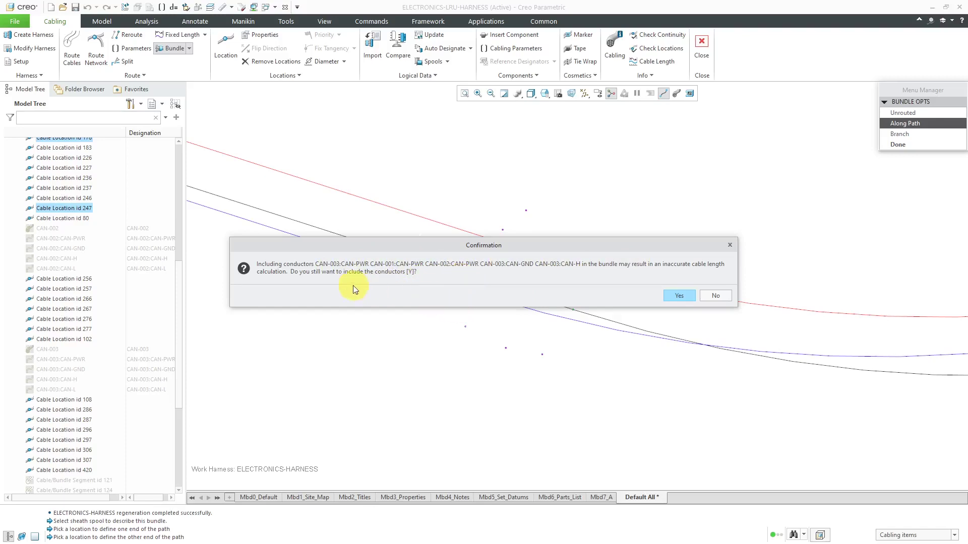
Decline extra conductors and include CAN-001:CAN-L, CAN-H and CAN-GND in bundle B1.
left_click(717, 296)
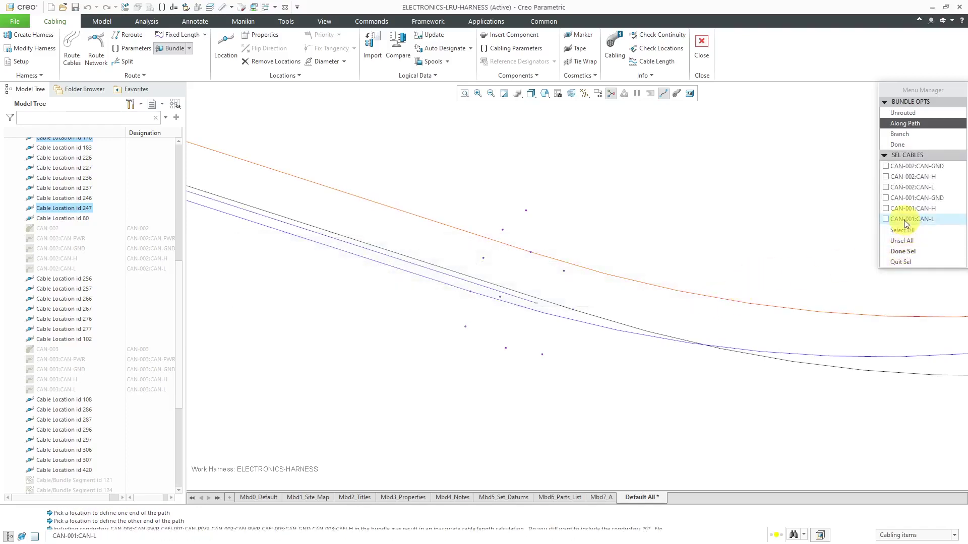
left_click(885, 220)
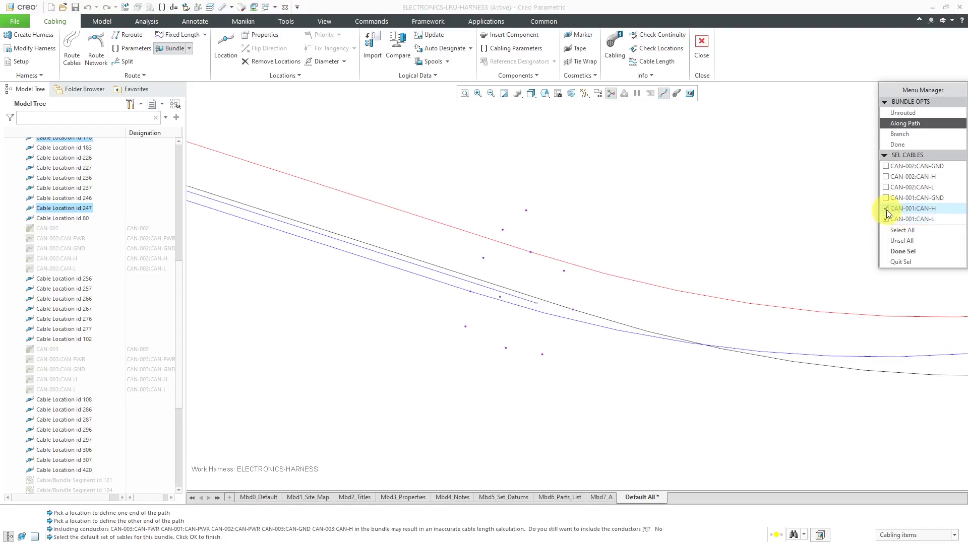
left_click(886, 209)
left_click(886, 198)
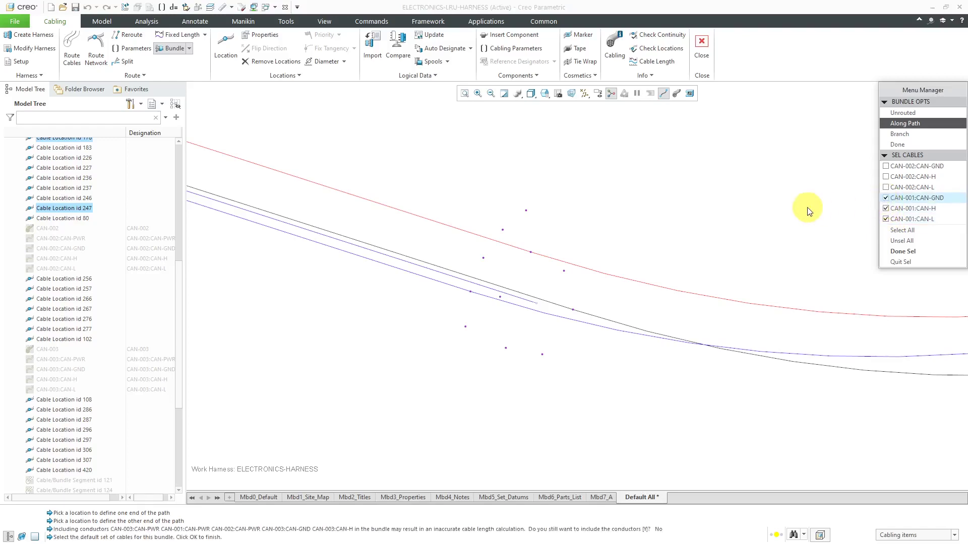
left_click(927, 253)
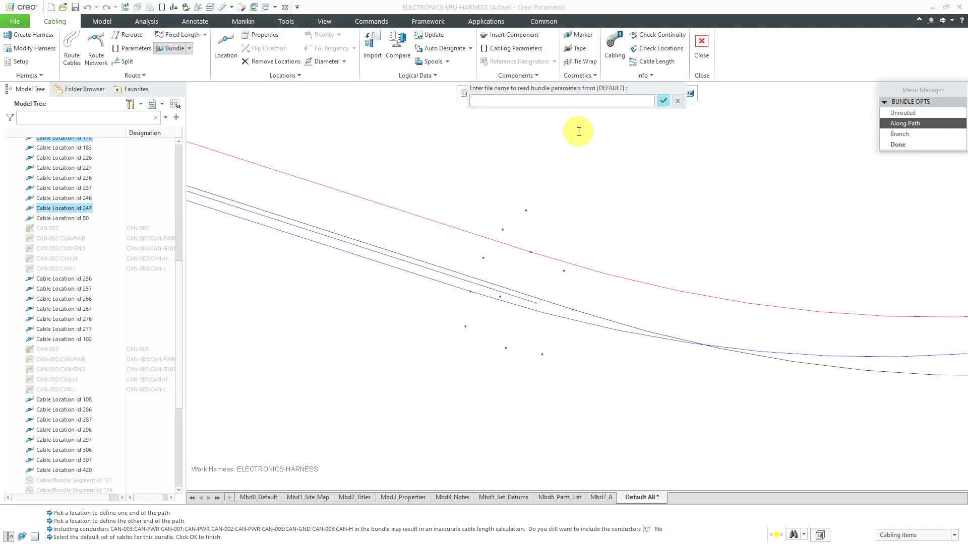
Accept the default bundle parameters and finish creating bundle B1.
left_click(662, 100)
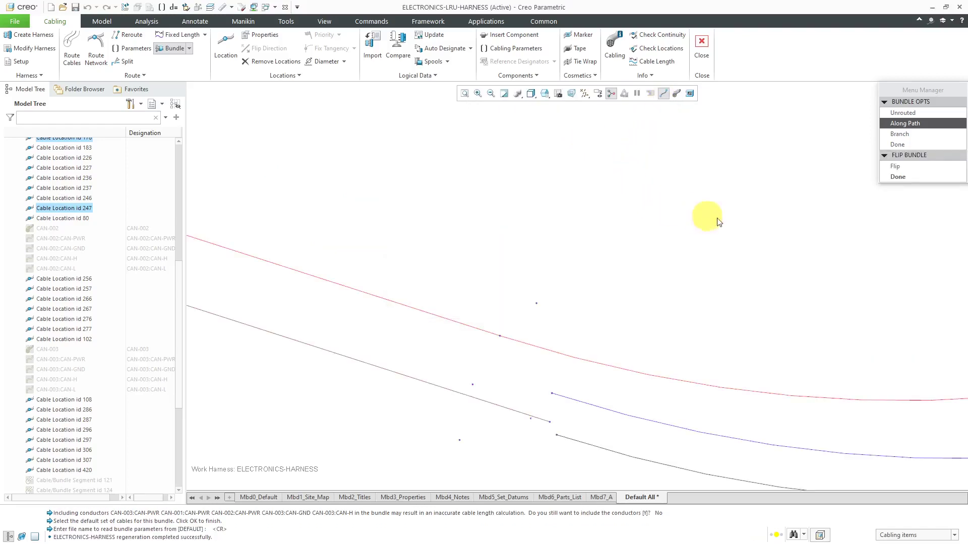
left_click(898, 176)
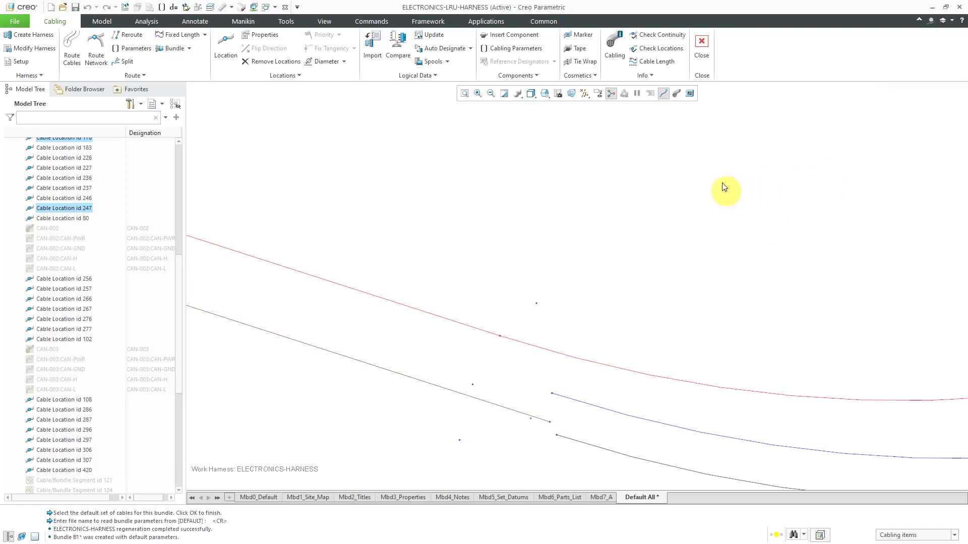
left_click(676, 93)
scroll(663, 313, "up", 5)
scroll(663, 313, "up", 3)
scroll(663, 313, "down", 8)
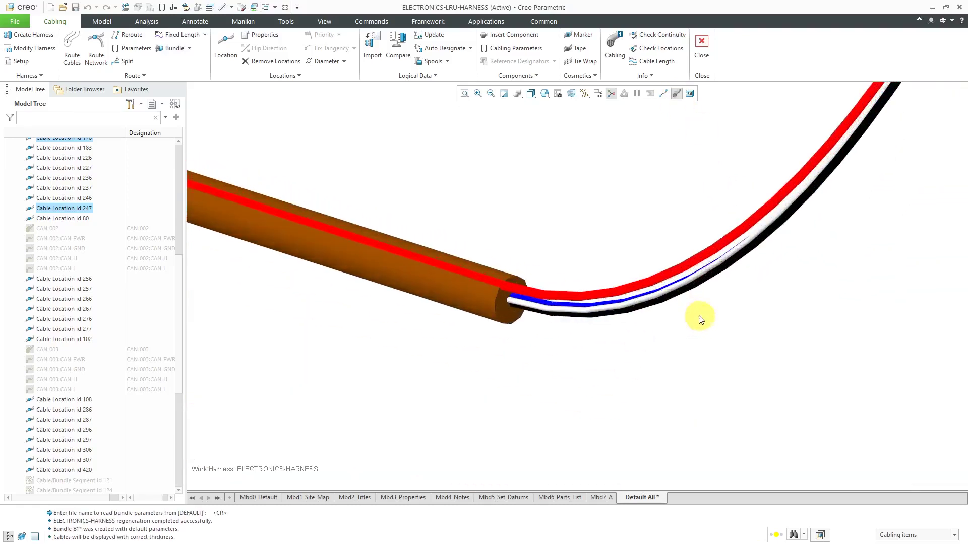
scroll(509, 318, "down", 6)
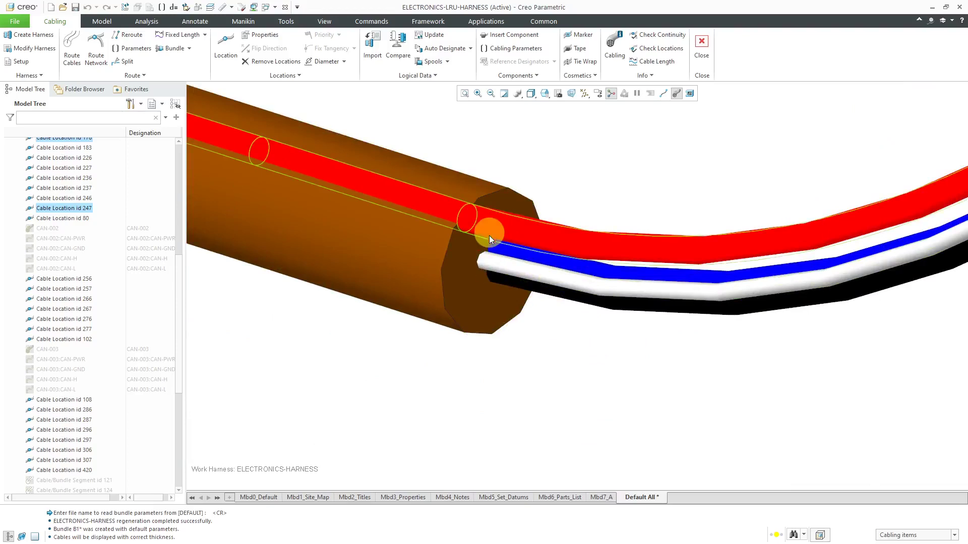
scroll(625, 329, "up", 3)
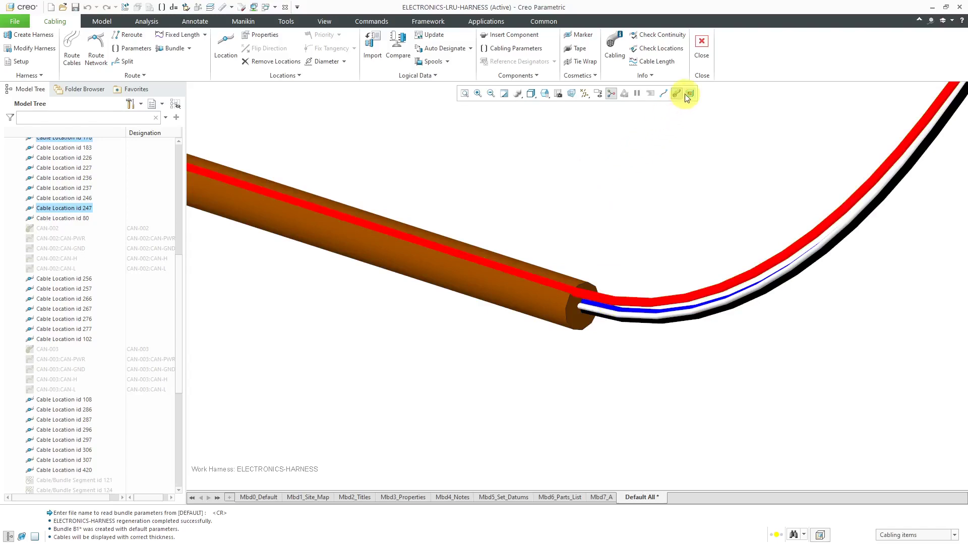
left_click(666, 93)
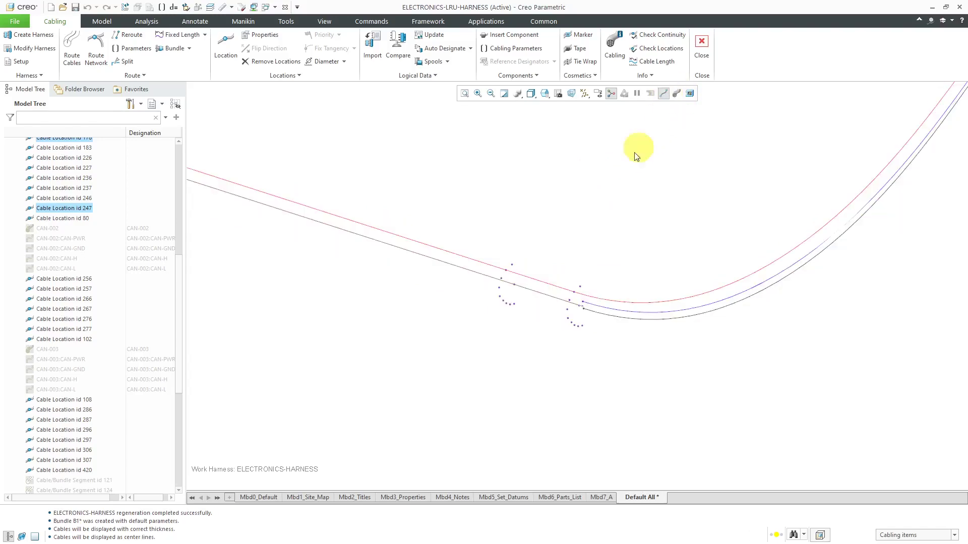
Modify bundle B1 to add the CAN-001:CAN-PWR wire.
left_click(189, 48)
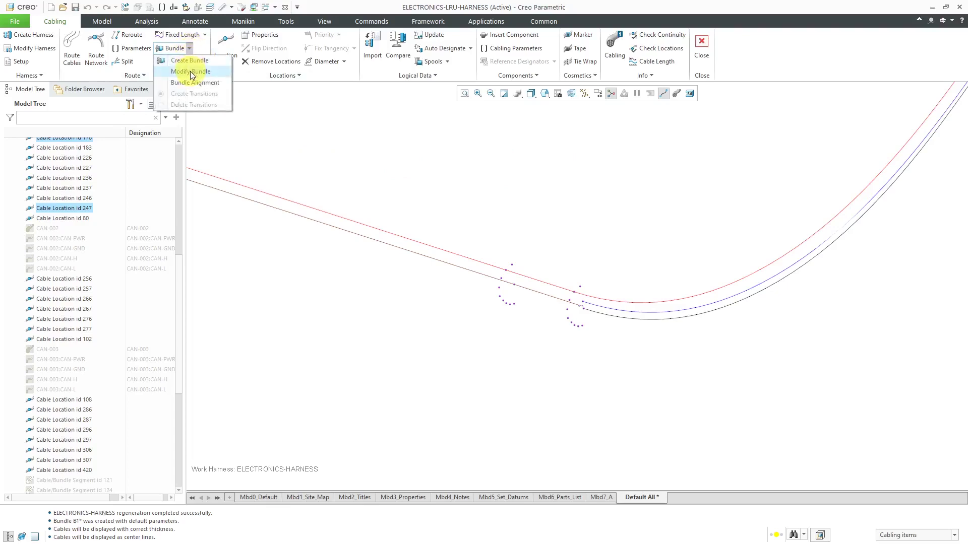
left_click(190, 71)
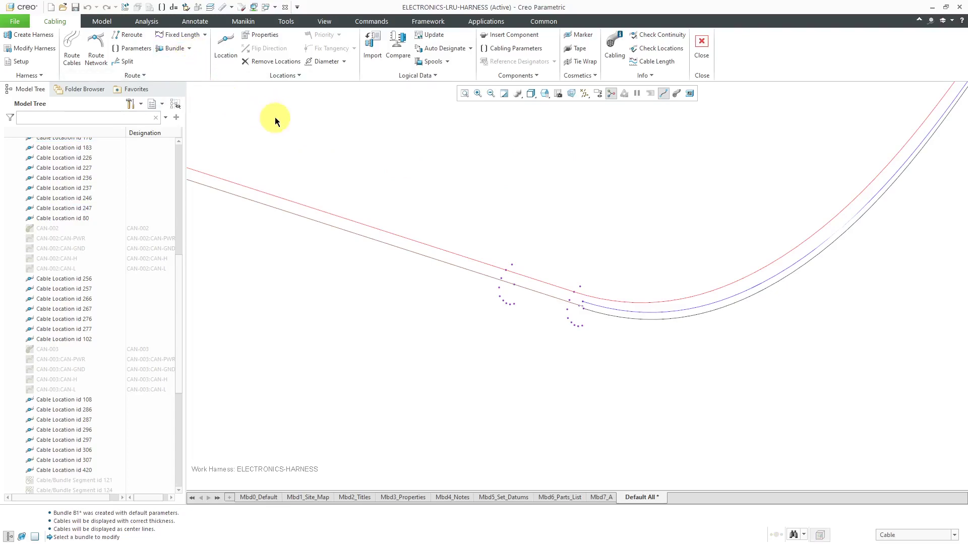
left_click(378, 245)
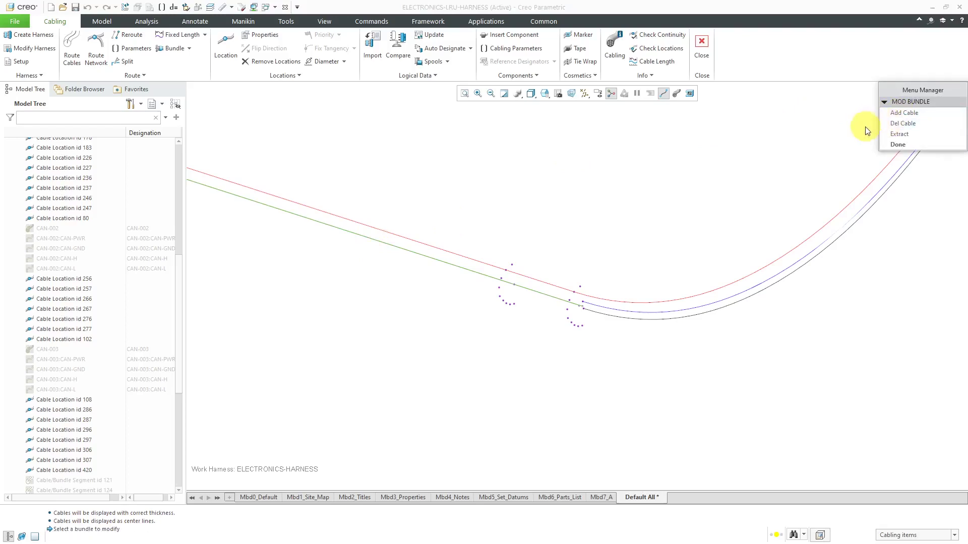
left_click(894, 115)
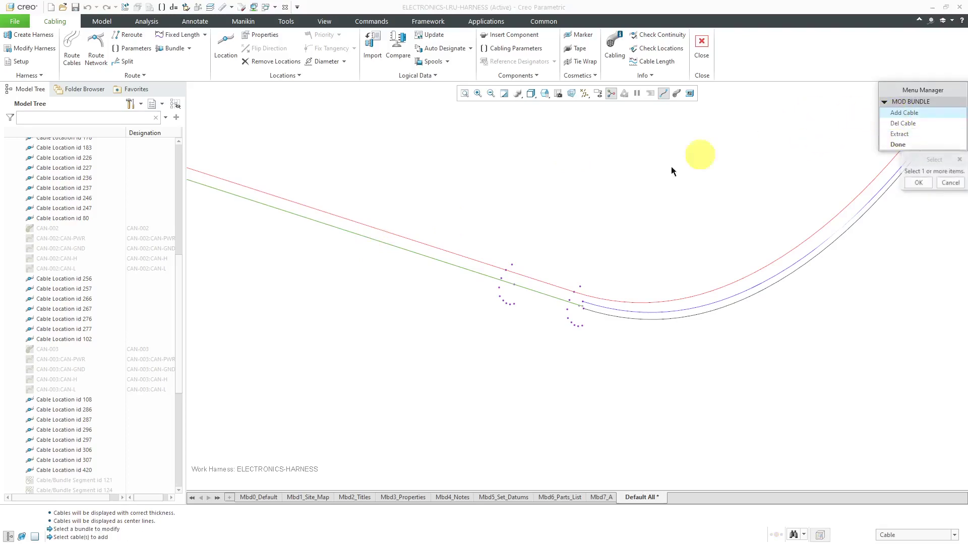
left_click(460, 259)
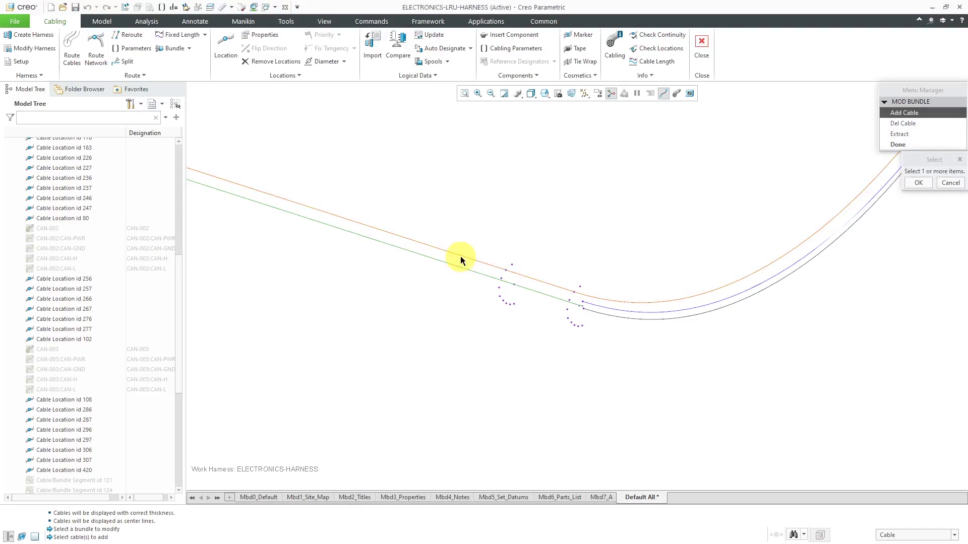
left_click(918, 182)
left_click(898, 145)
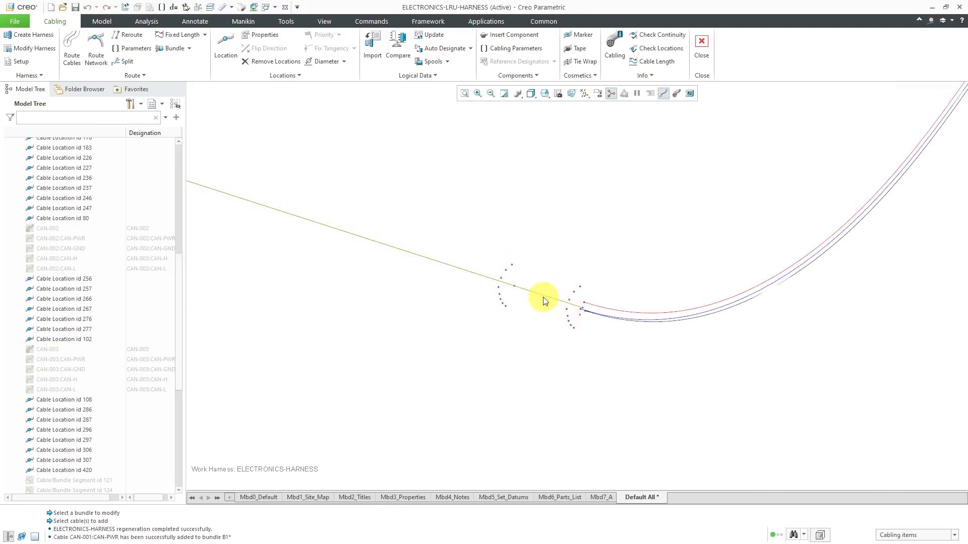
Check the bundle at true cable thickness, then return cables to centre-line display.
left_click(677, 94)
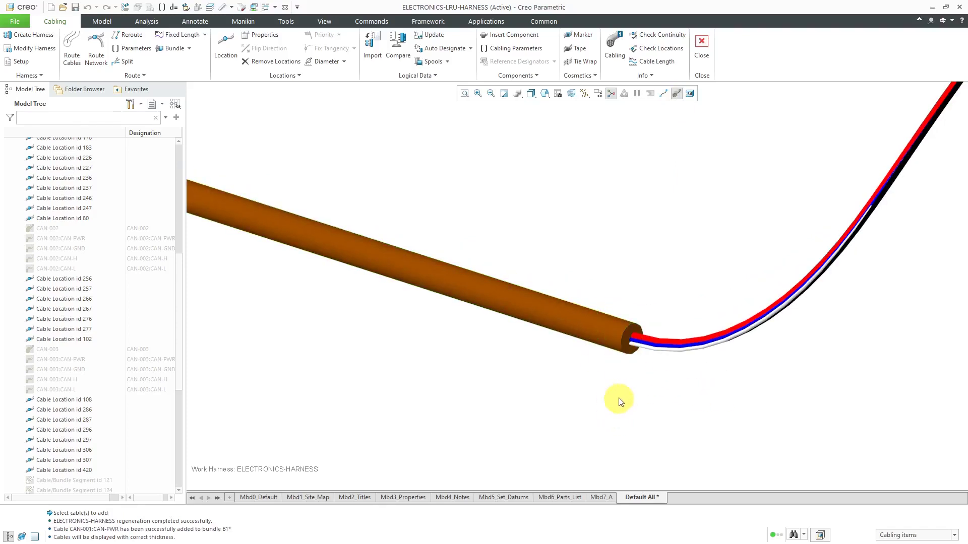
scroll(645, 372, "up", 2)
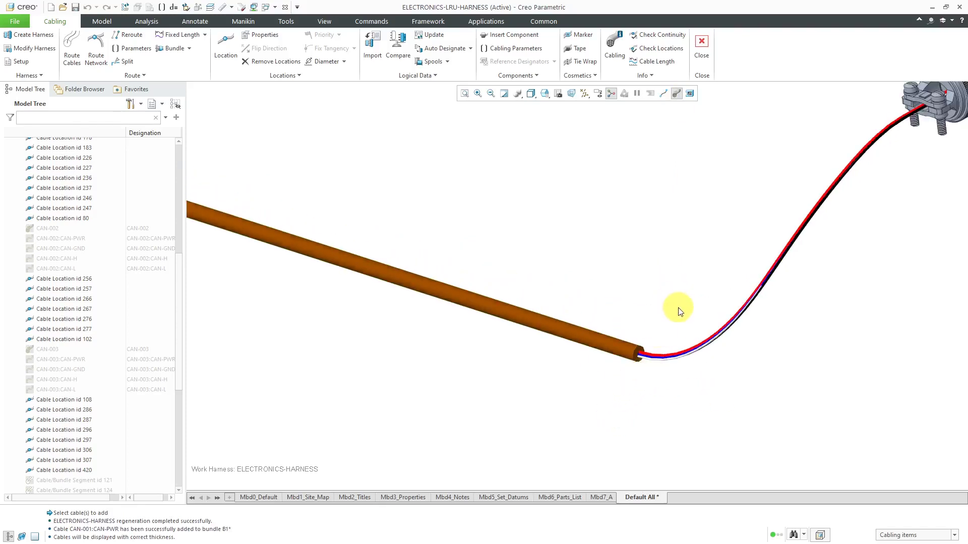
left_click(664, 94)
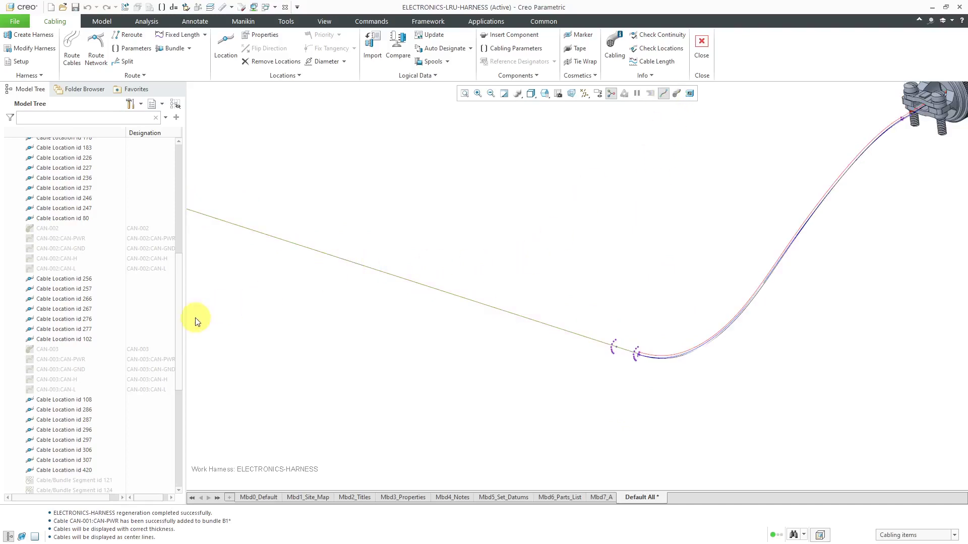
Hide bundle B1 from the model tree.
scroll(153, 310, "down", 8)
scroll(153, 310, "up", 1)
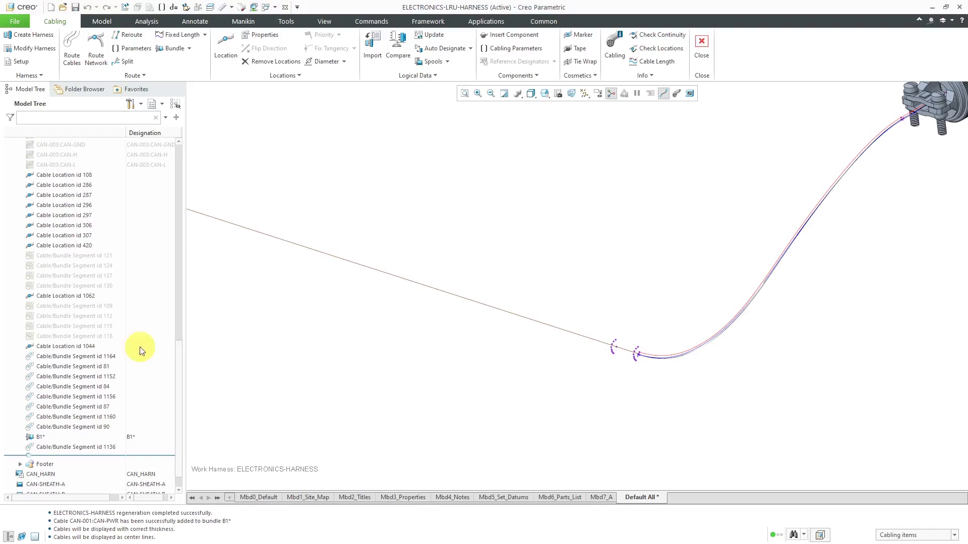
left_click(41, 437)
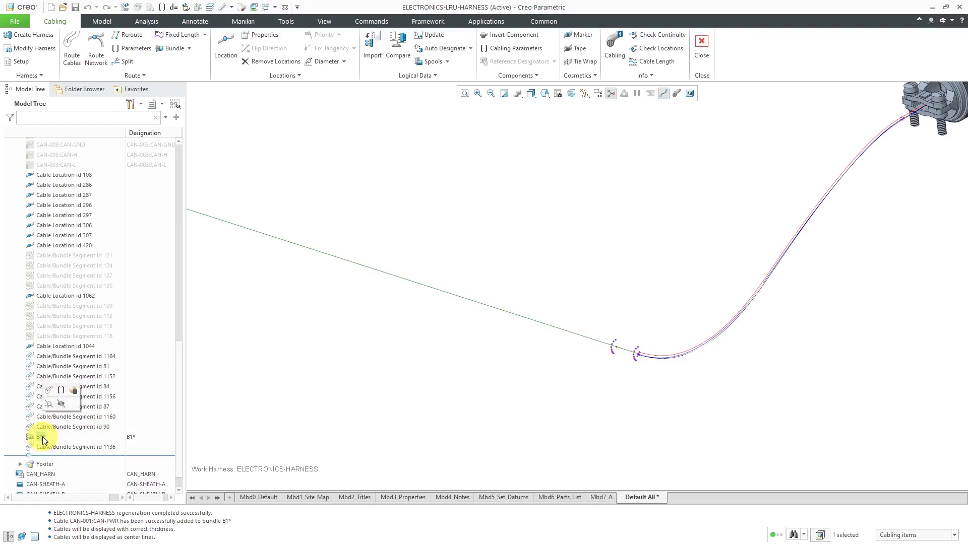
left_click(64, 409)
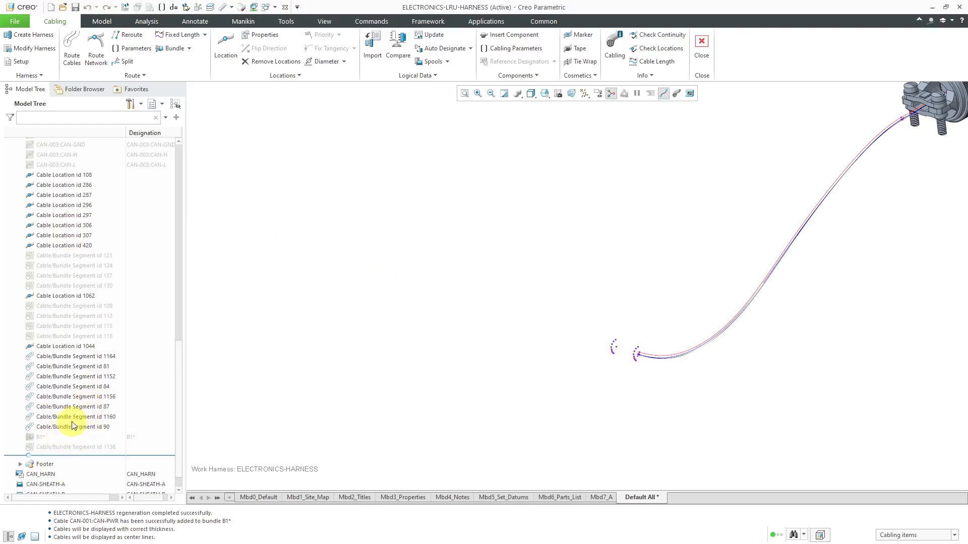
Show the five hidden CAN-002 cables.
scroll(80, 370, "up", 1)
scroll(80, 370, "up", 3)
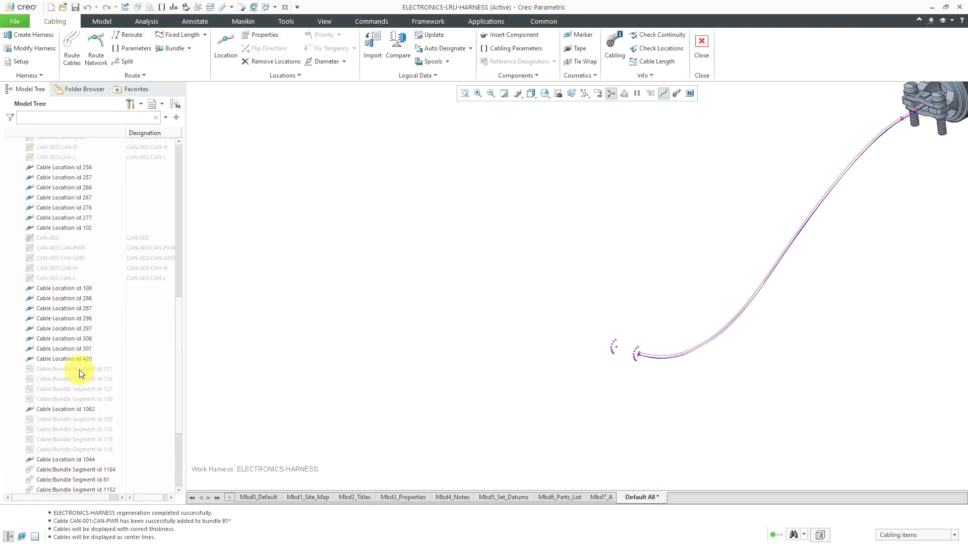
scroll(80, 370, "up", 5)
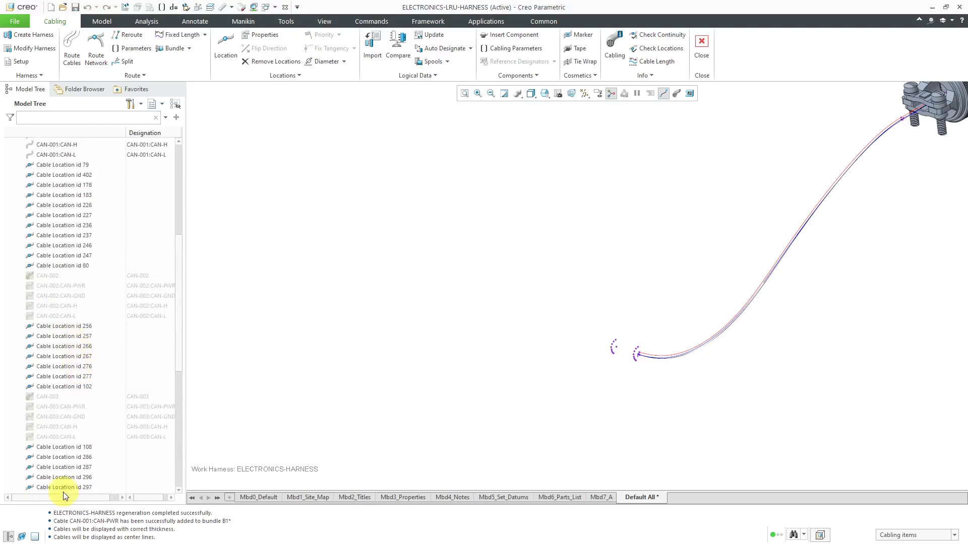
left_click(60, 315)
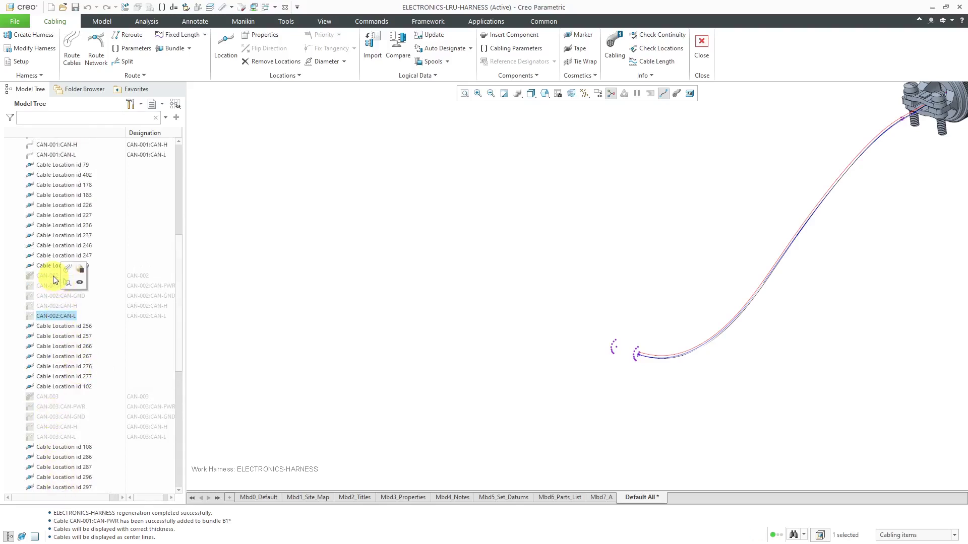
left_click(53, 277, "shift")
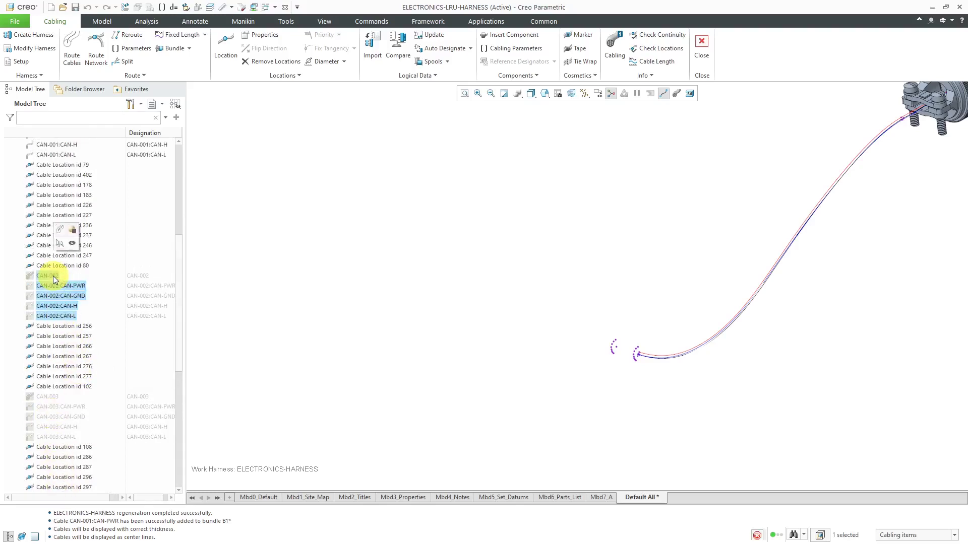
left_click(72, 243)
left_click(307, 313)
Hide cable CAN-001 together with its wires.
scroll(103, 307, "up", 4)
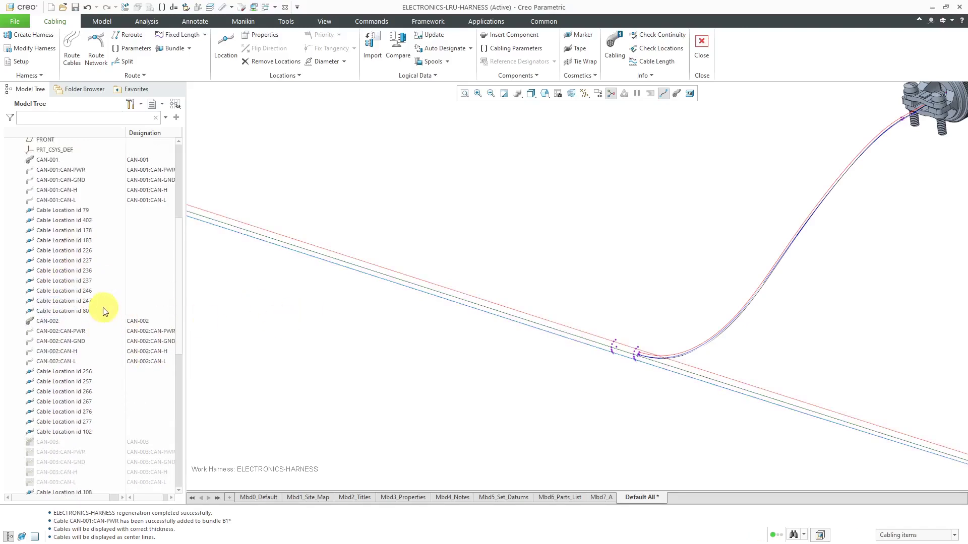
left_click(56, 269)
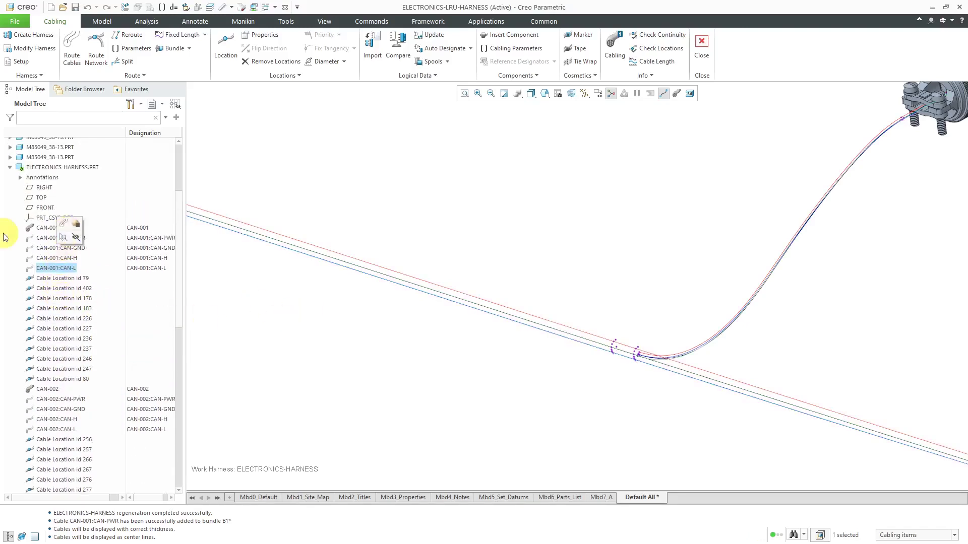
left_click(46, 228)
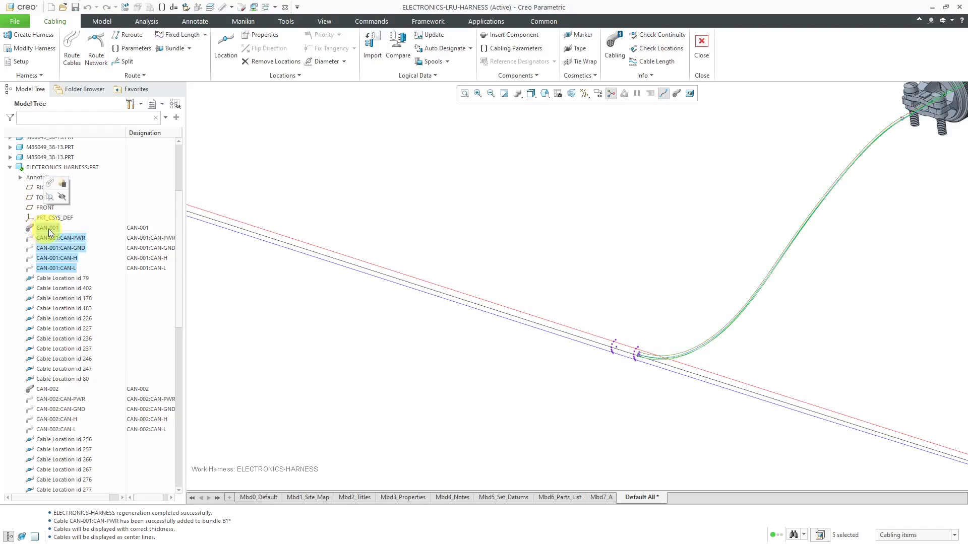
left_click(68, 206)
scroll(676, 361, "down", 8)
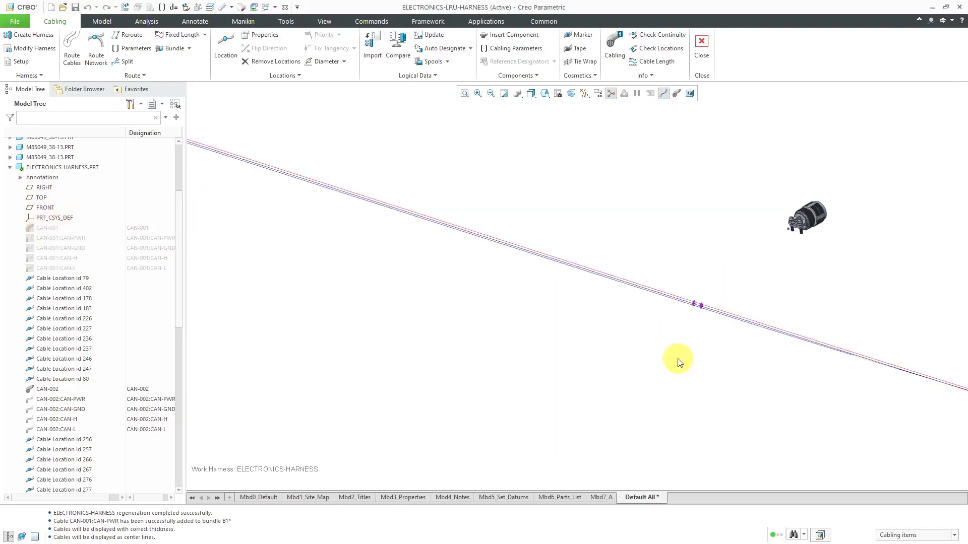
scroll(282, 334, "up", 8)
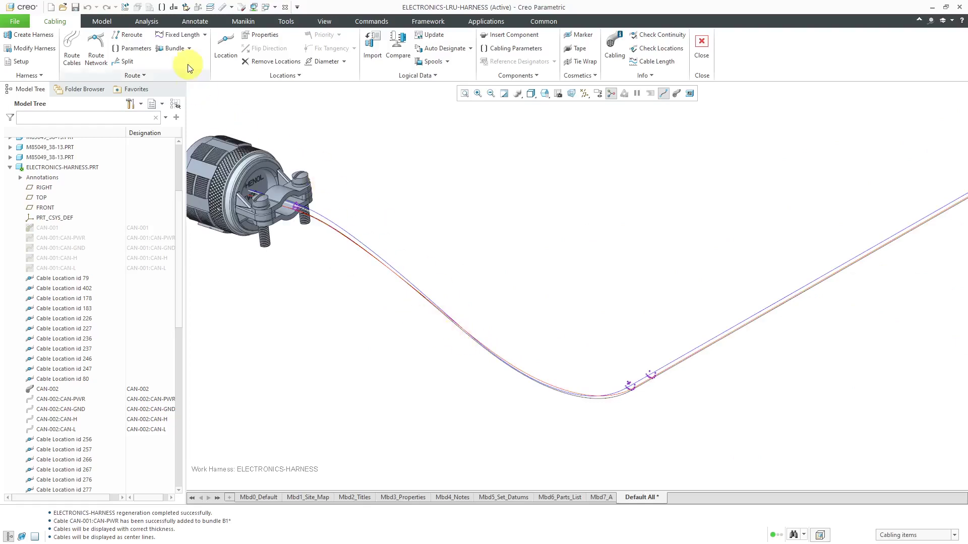
Start bundle B2 with round grouping, CAN-SHEATH-B sheath spool, routed along a path.
left_click(173, 47)
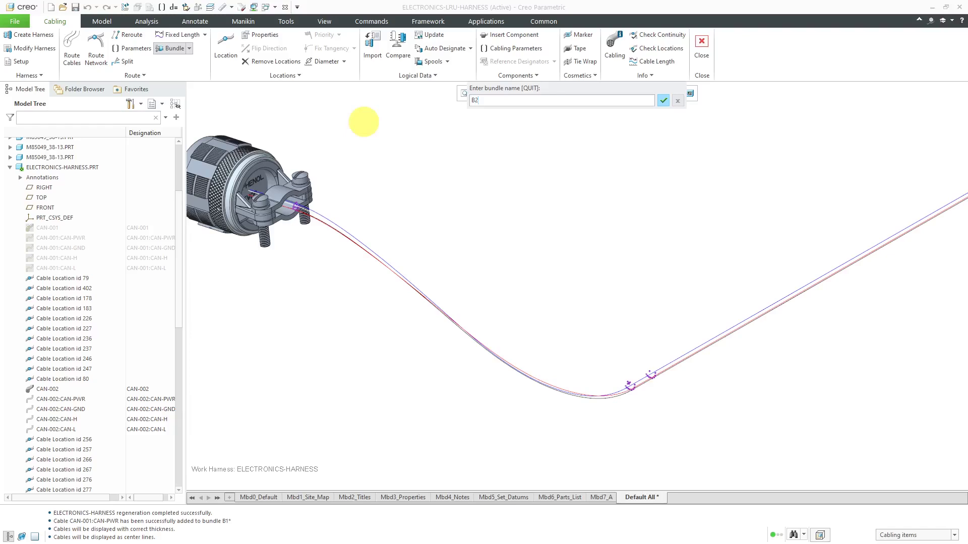
key("Return")
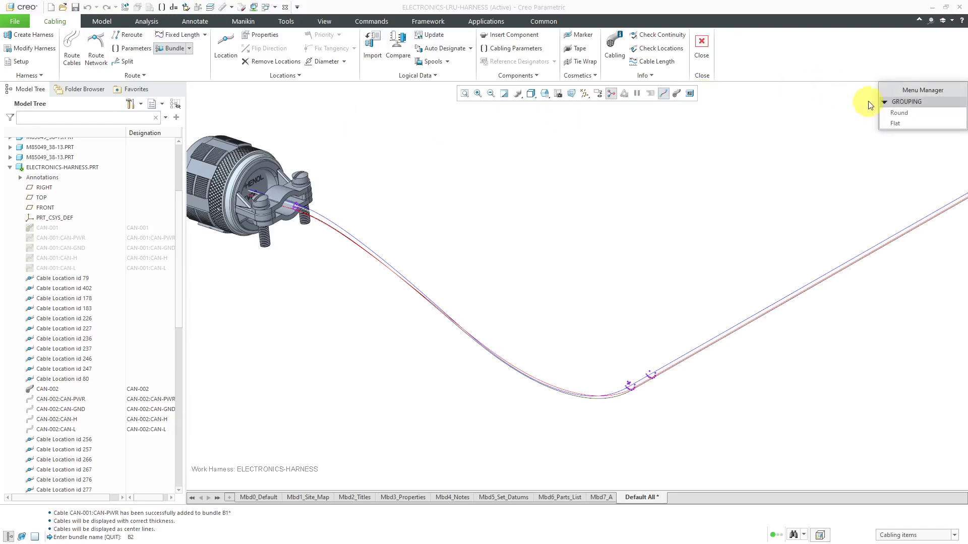
left_click(900, 113)
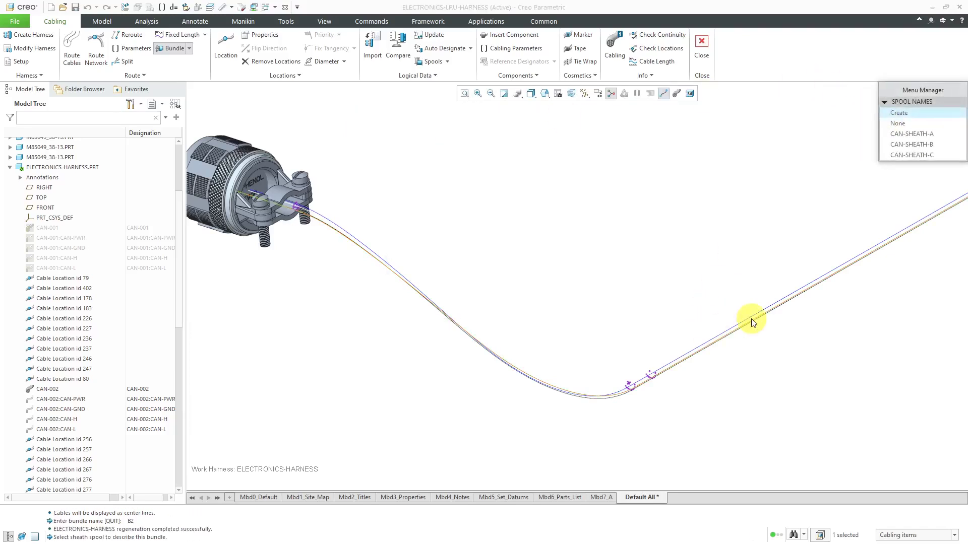
left_click(903, 144)
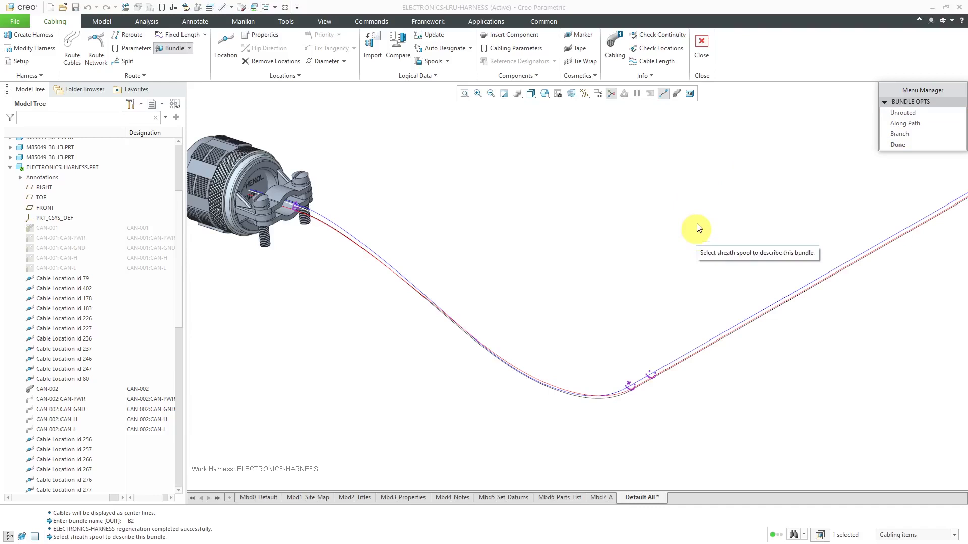
left_click(897, 125)
scroll(641, 391, "up", 6)
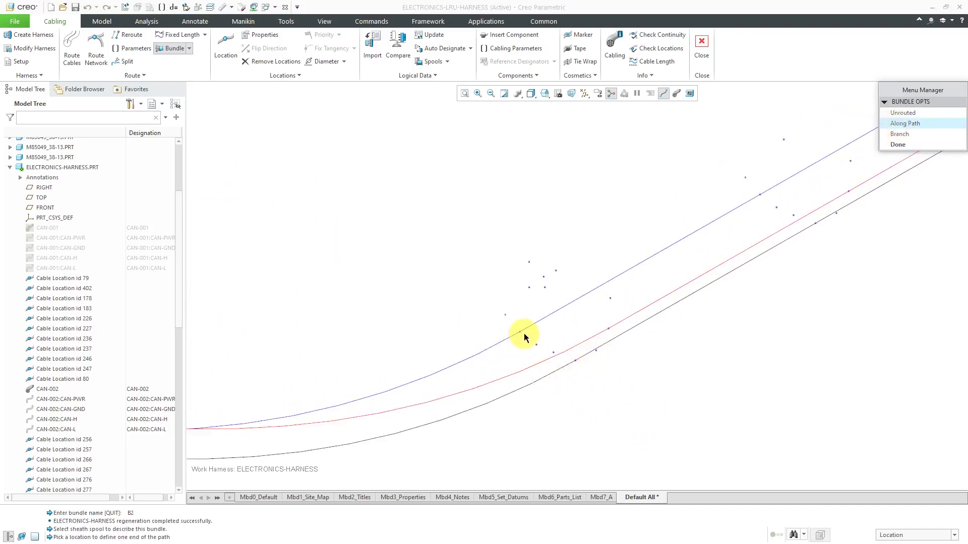
Pick Cable Location id 178 and Cable Location id 277 as bundle B2's path ends.
left_click(520, 335)
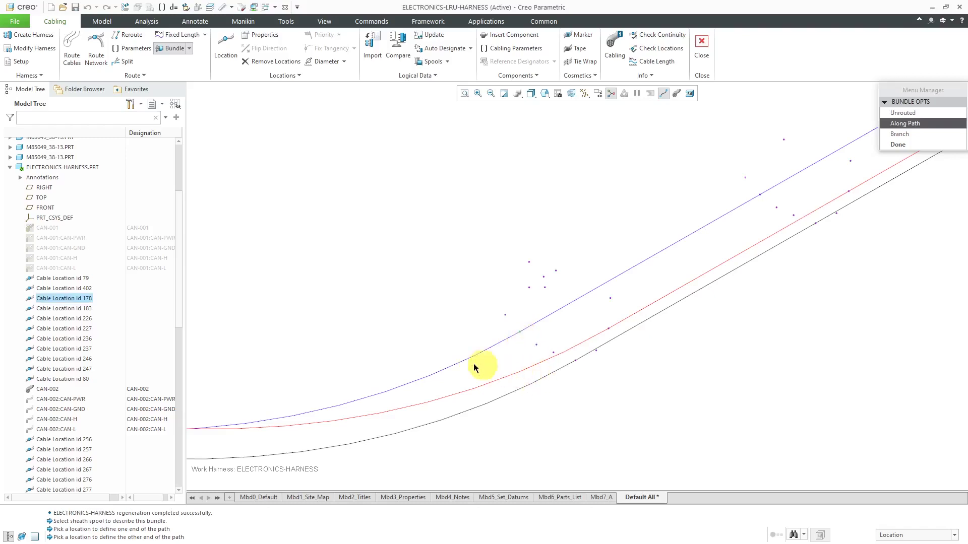
scroll(449, 355, "down", 5)
scroll(457, 261, "down", 4)
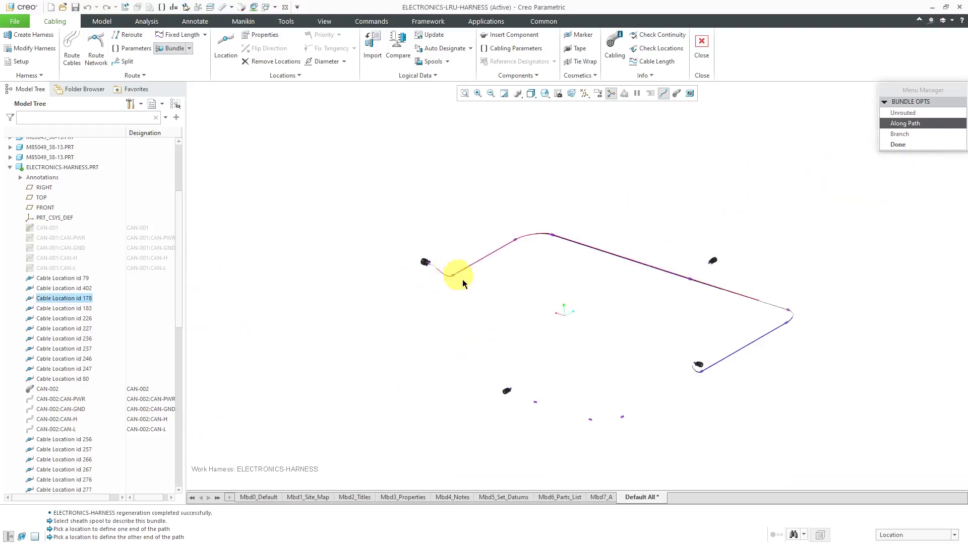
scroll(706, 385, "up", 5)
scroll(684, 334, "up", 8)
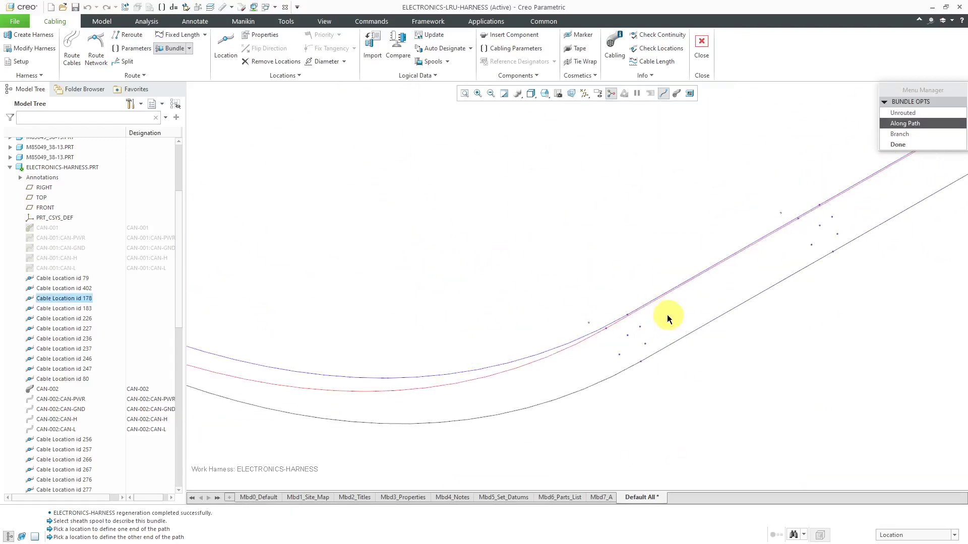
left_click(650, 292)
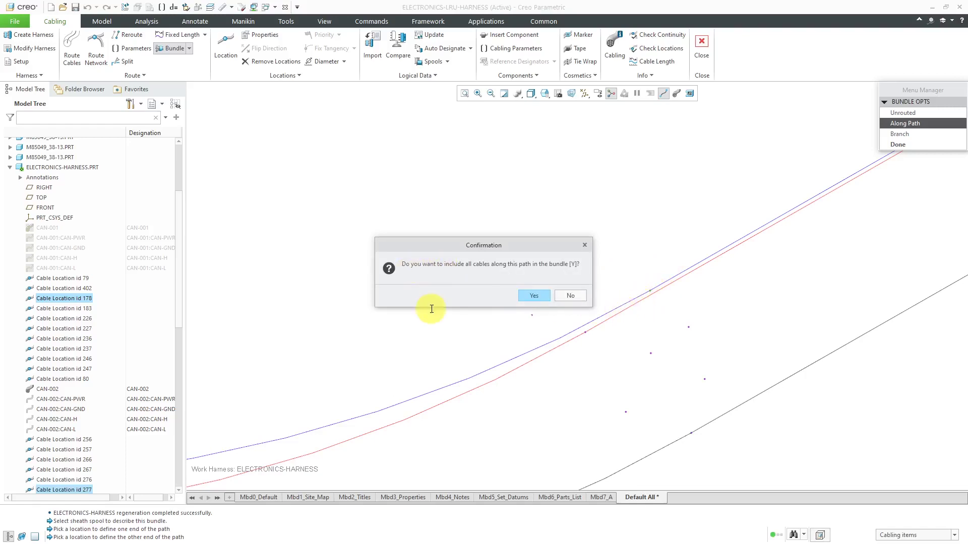
Decline extra cables, select wires CAN-002:CAN-H and CAN-L, and finish B2 with default parameters.
left_click(567, 295)
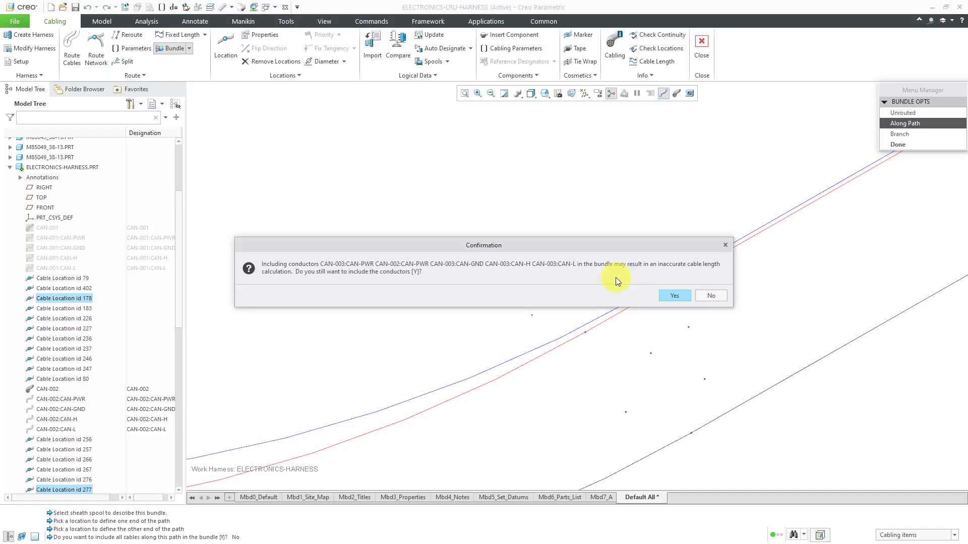
left_click(711, 297)
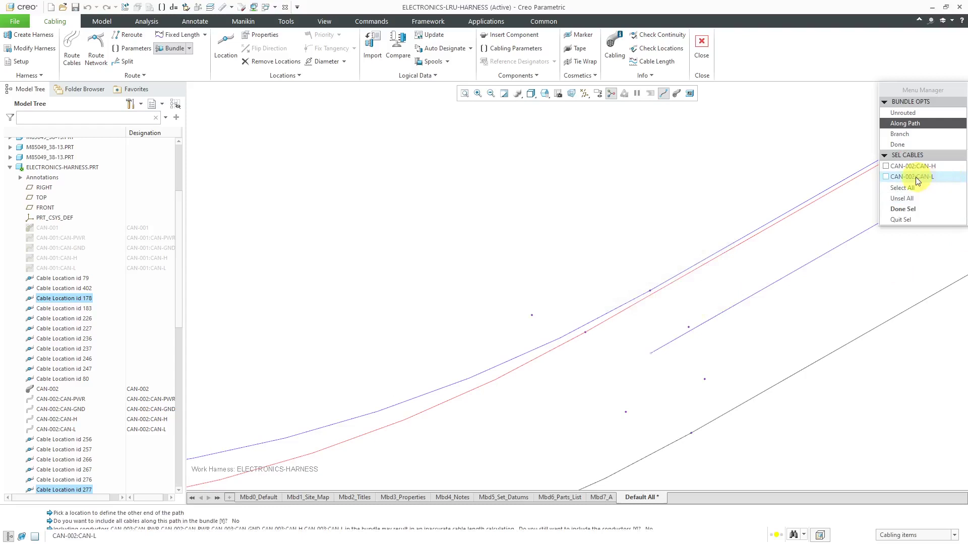
left_click(903, 188)
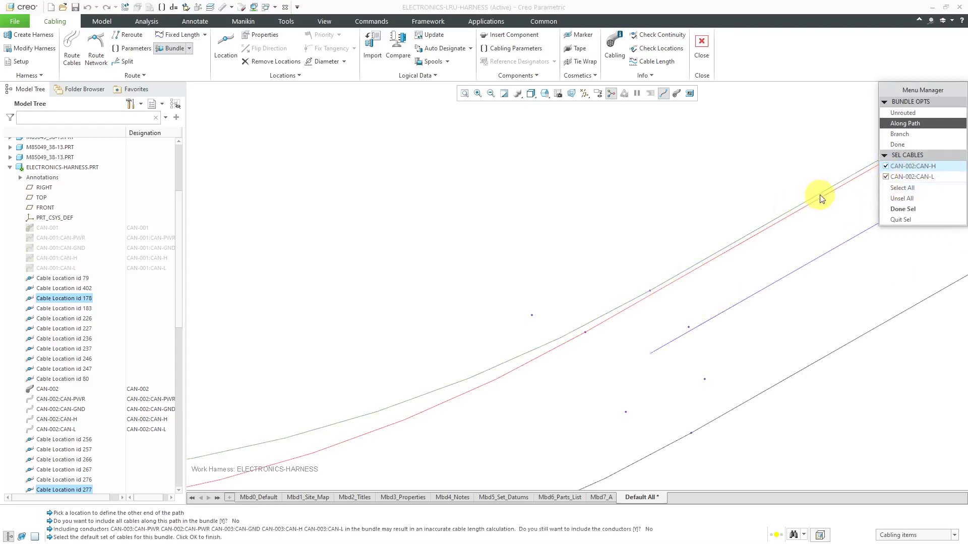
left_click(901, 211)
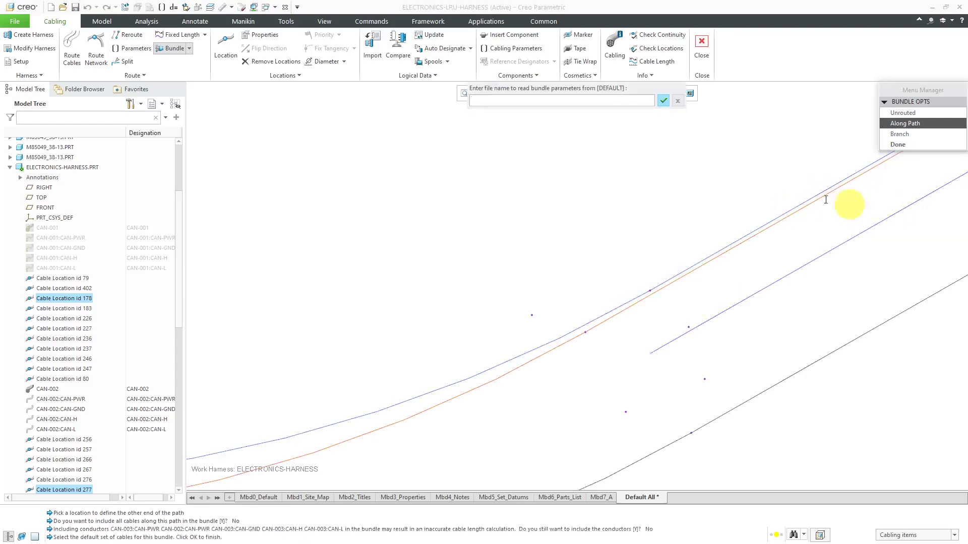
left_click(663, 102)
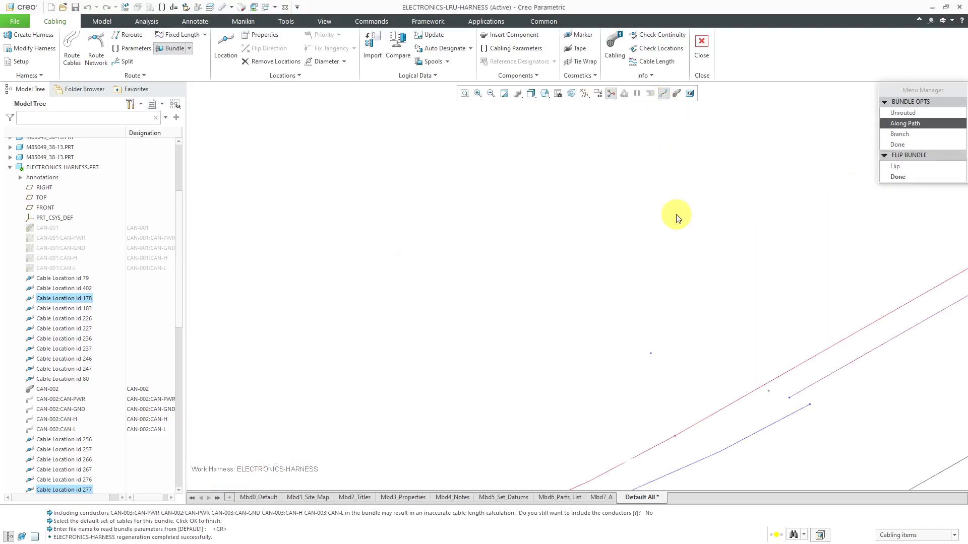
left_click(886, 181)
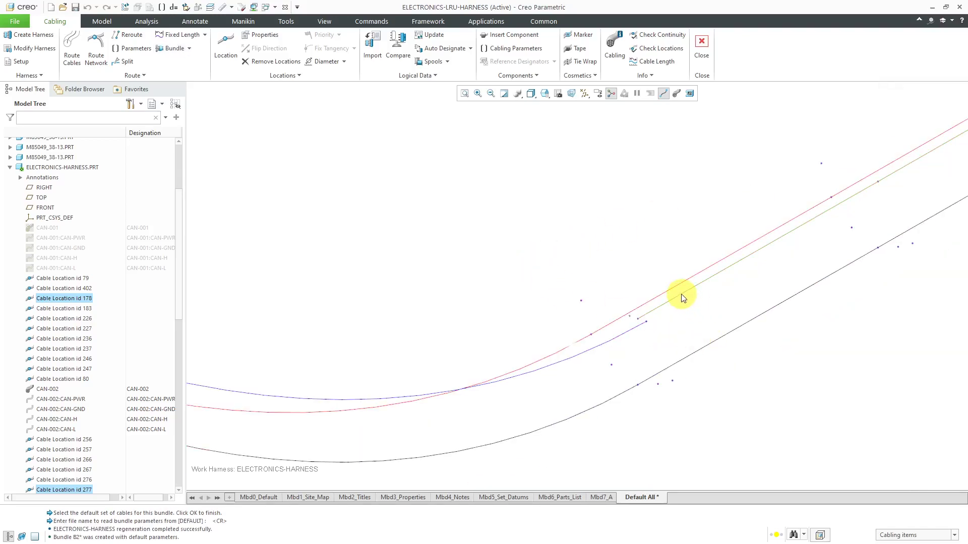
Add wires CAN-002:CAN-PWR and CAN-002:CAN-GND to bundle B2.
left_click(192, 52)
left_click(195, 70)
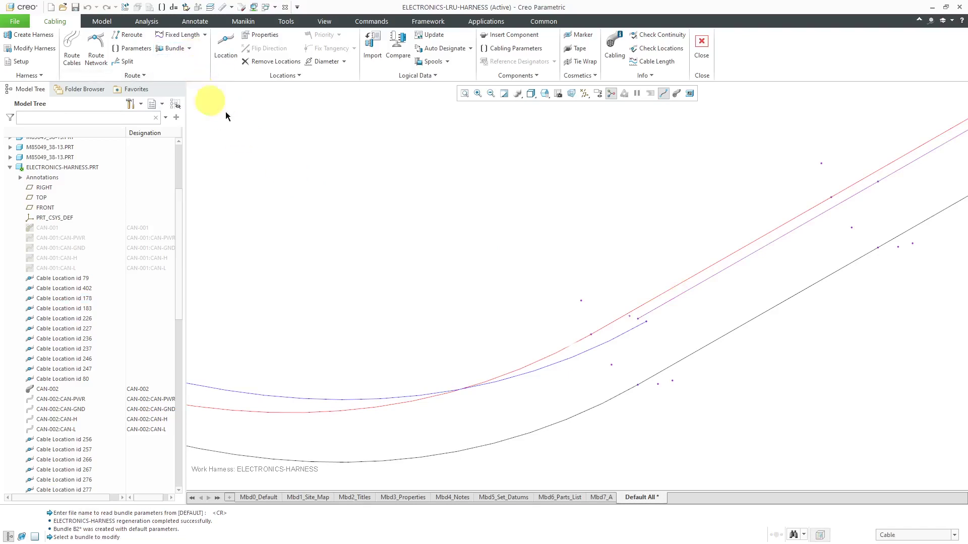
left_click(671, 303)
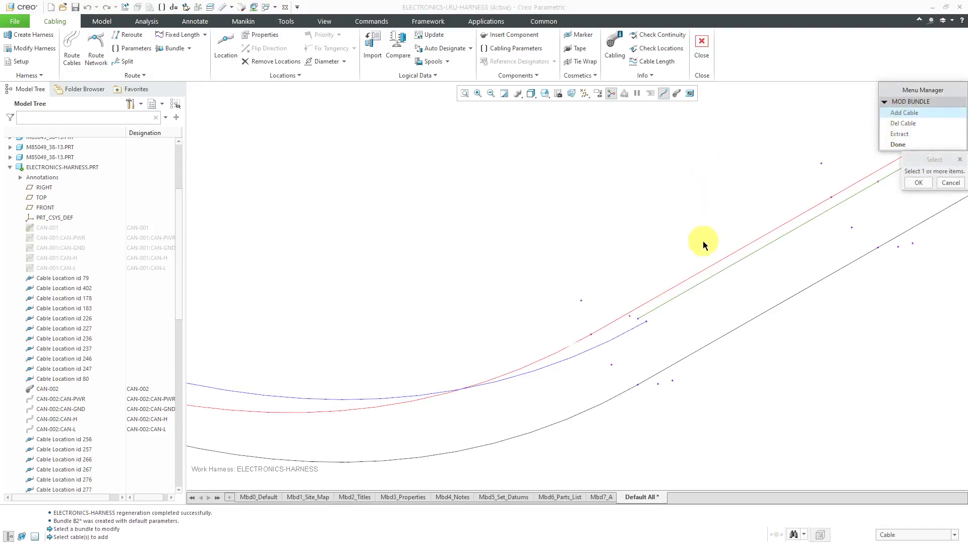
left_click(710, 266)
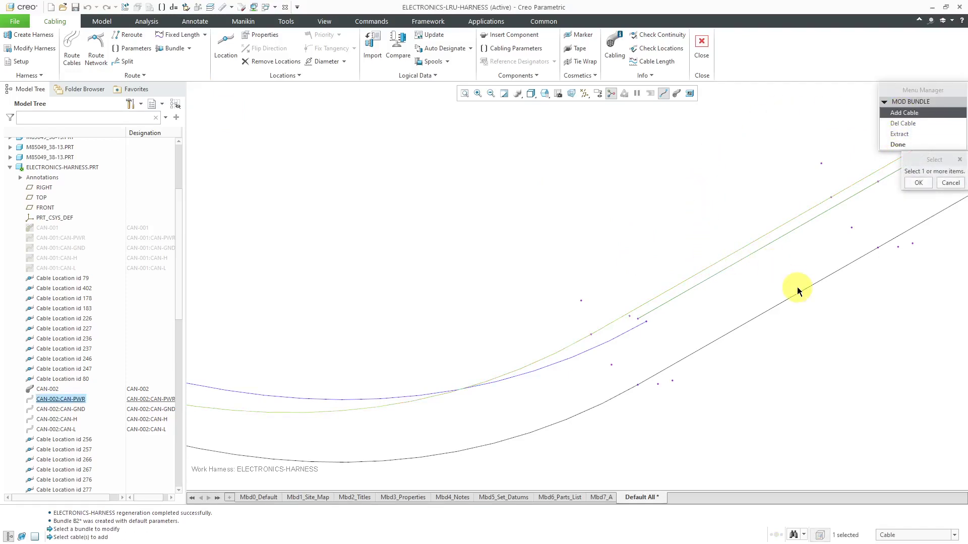
left_click(796, 297)
left_click(922, 182)
left_click(910, 146)
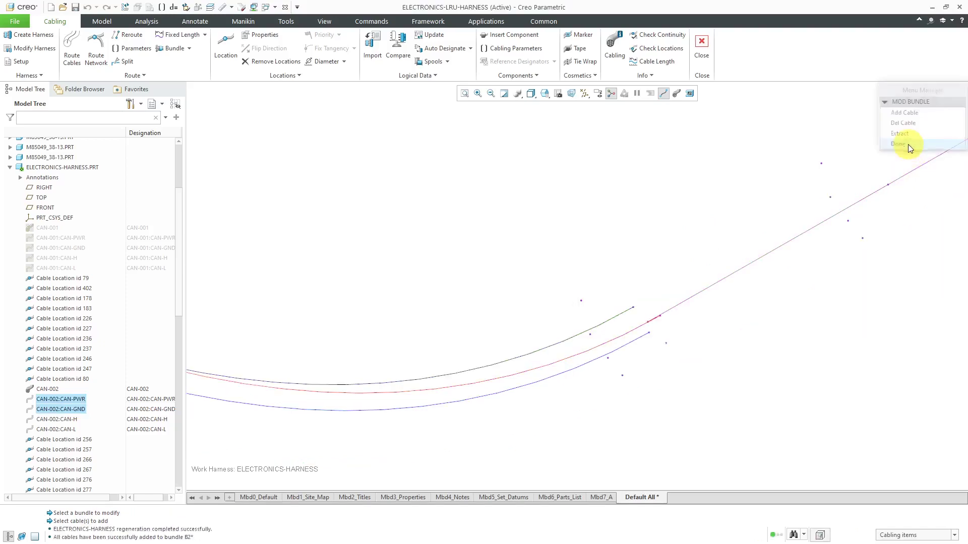
Display the cables at true thickness inside the magenta sheath.
left_click(676, 94)
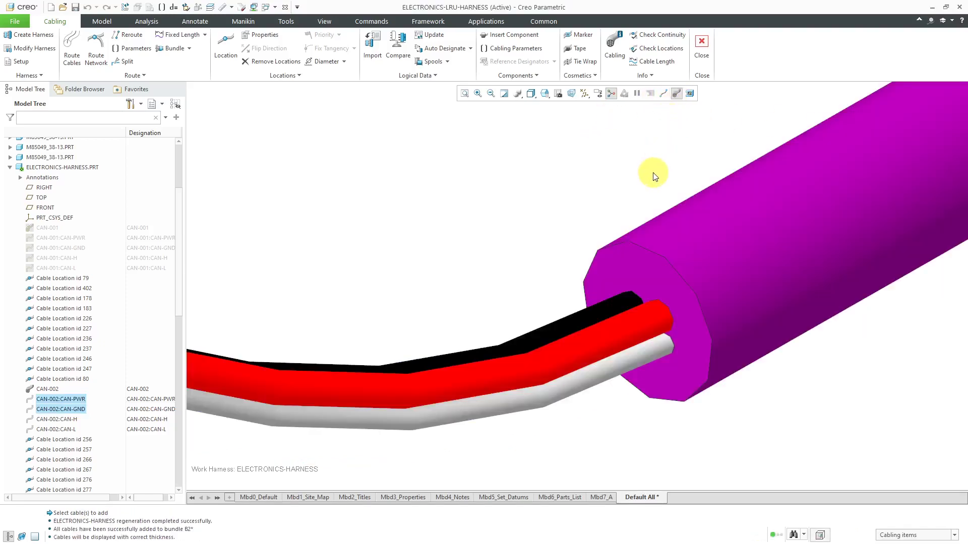
scroll(618, 332, "up", 5)
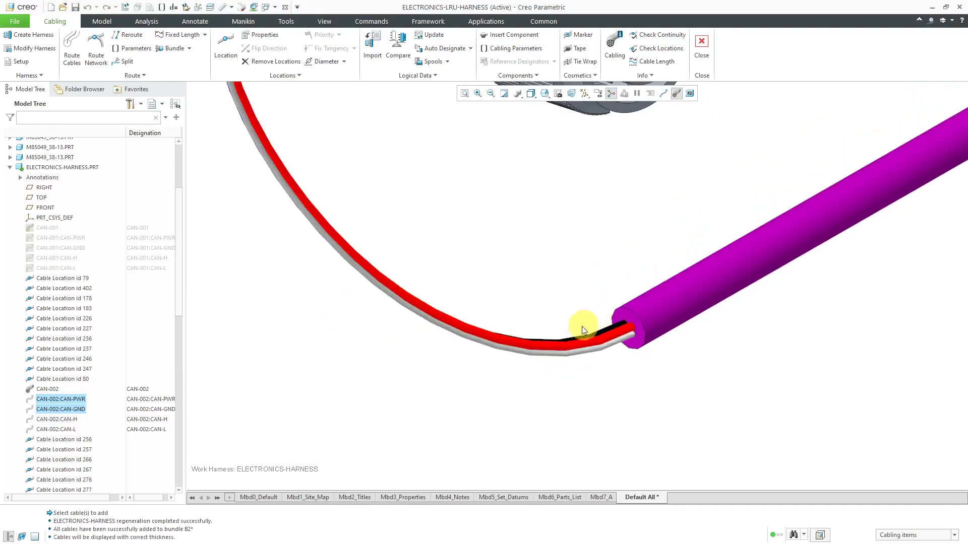
scroll(580, 329, "up", 2)
Hide cable CAN-002 with its wires and bundle B2.
scroll(578, 328, "up", 2)
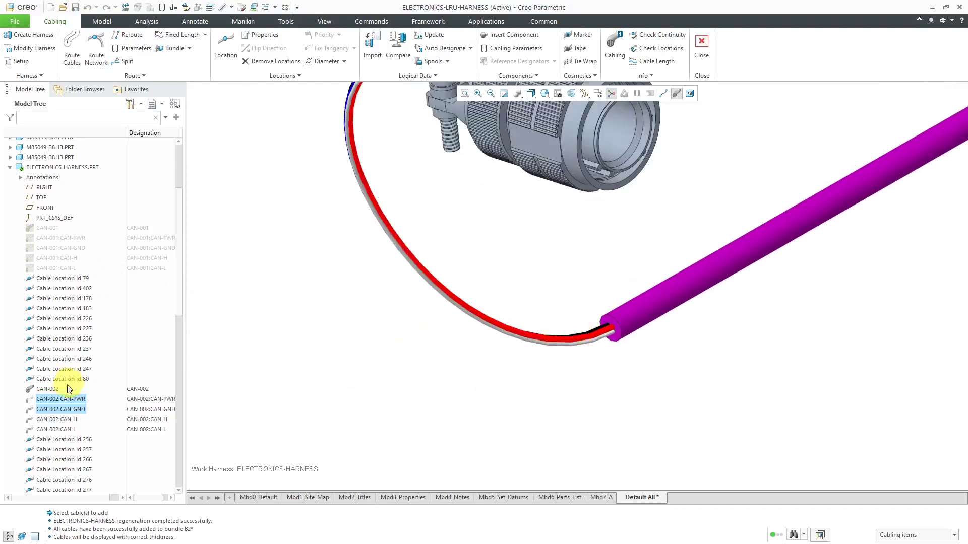
left_click(216, 381)
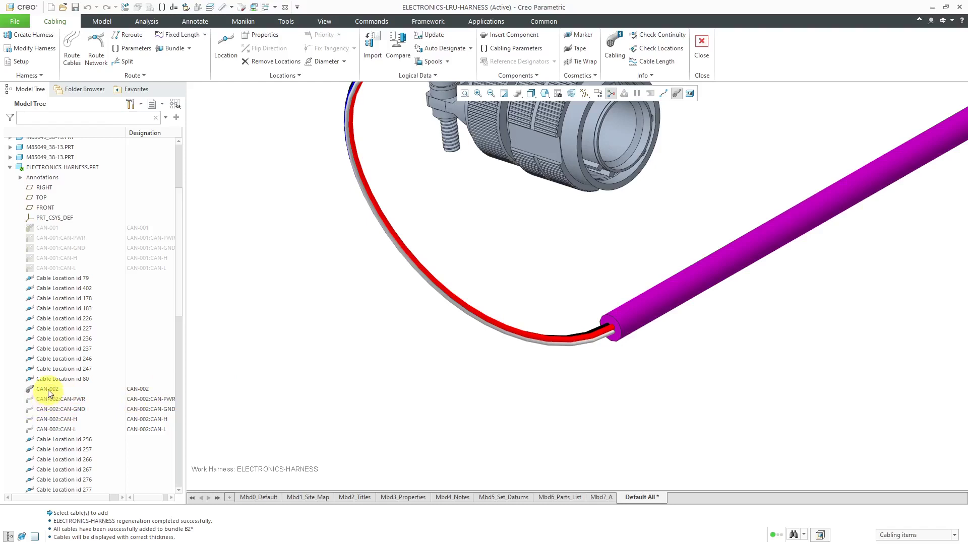
left_click(49, 390)
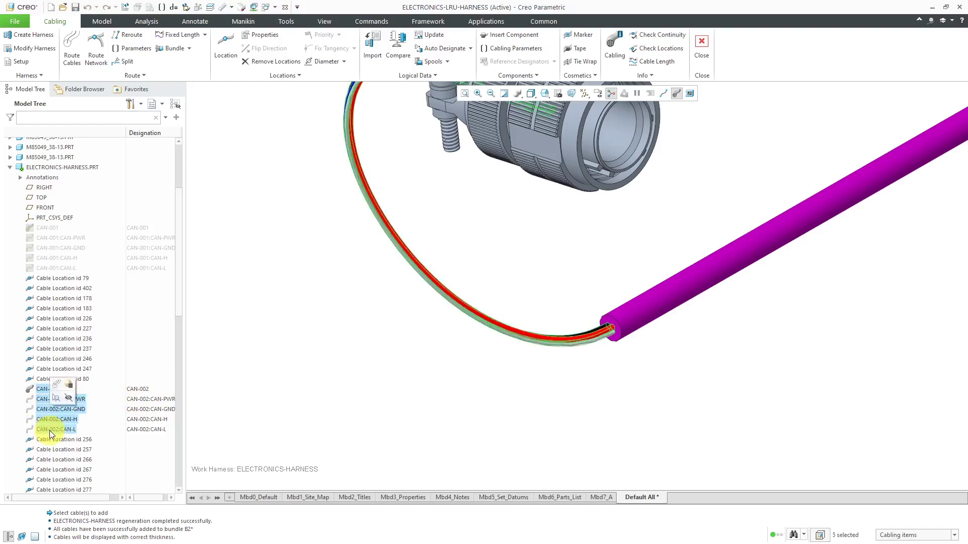
left_click(70, 397)
scroll(69, 399, "down", 4)
scroll(70, 399, "down", 9)
scroll(68, 395, "down", 1)
left_click(40, 429)
left_click(58, 395)
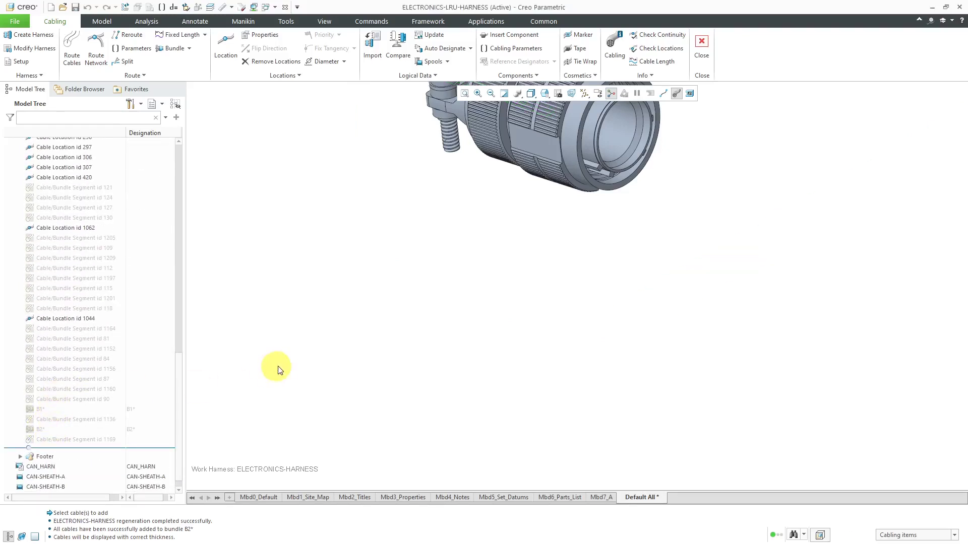
Show cable CAN-003 and its wires through CAN-003:CAN-L.
scroll(65, 231, "up", 1)
scroll(64, 231, "up", 5)
left_click(53, 237)
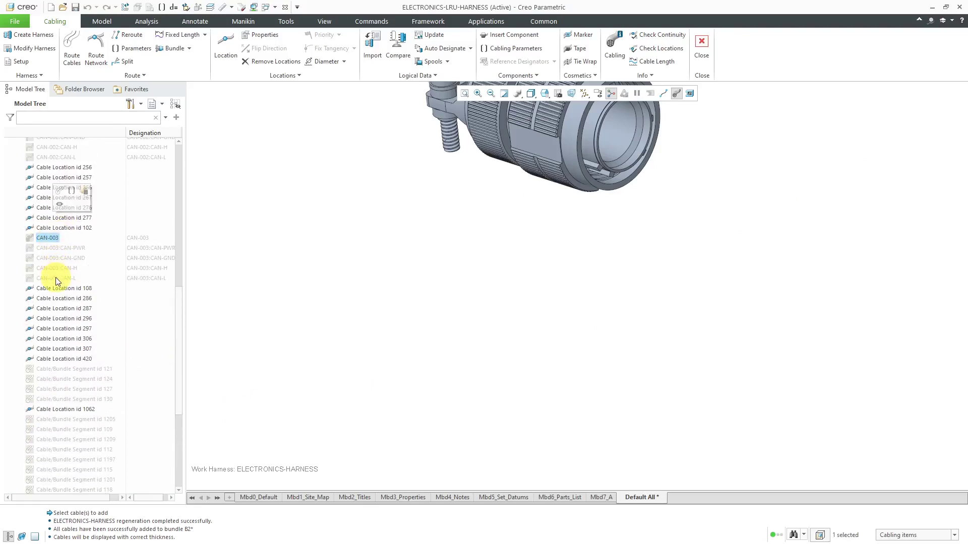
left_click(56, 277, "shift")
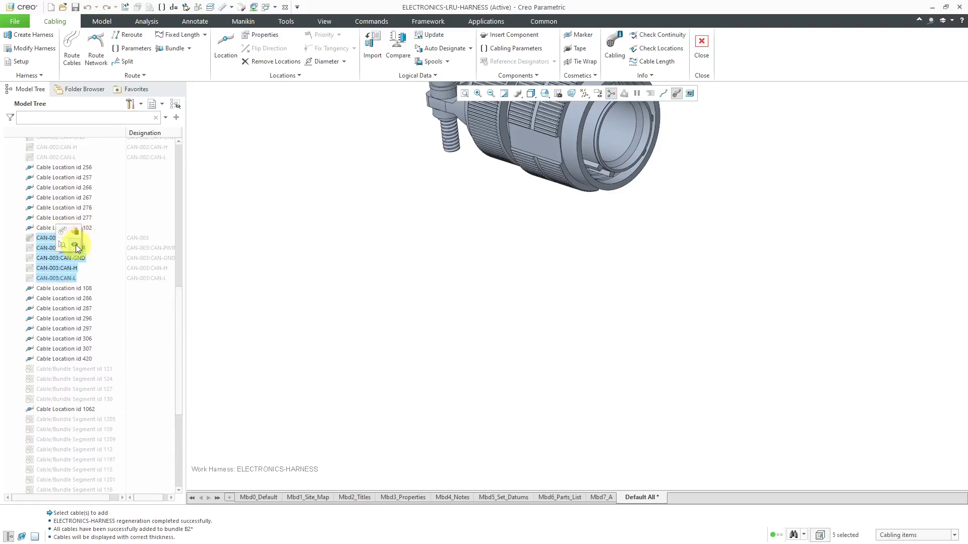
left_click(76, 244)
Switch cables to centre-line display and frame the view around the cable bend.
scroll(485, 365, "down", 6)
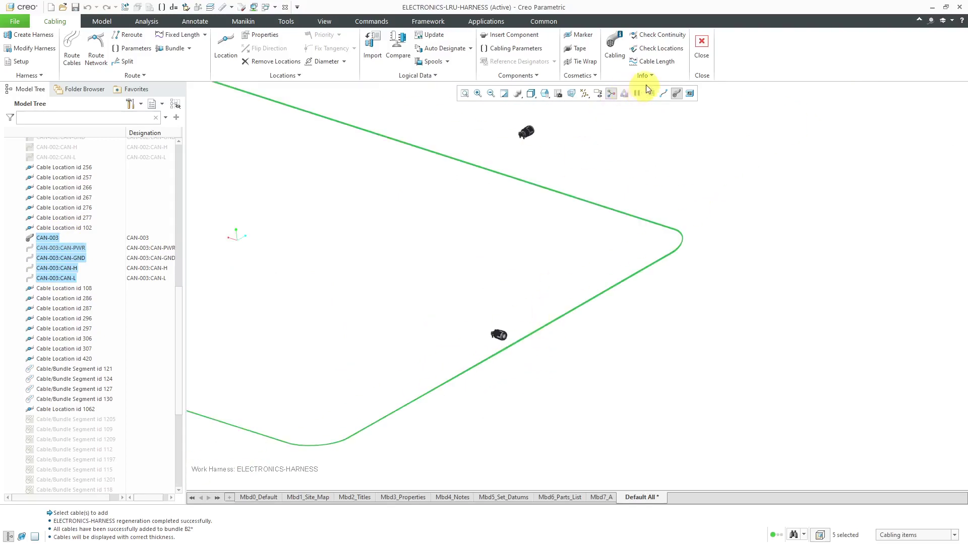
left_click(663, 94)
scroll(526, 209, "up", 5)
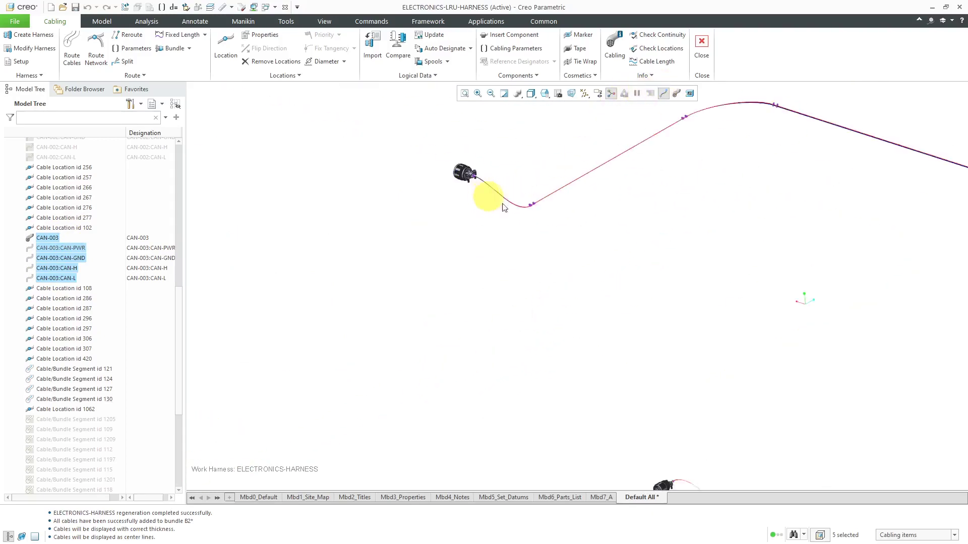
scroll(464, 198, "up", 2)
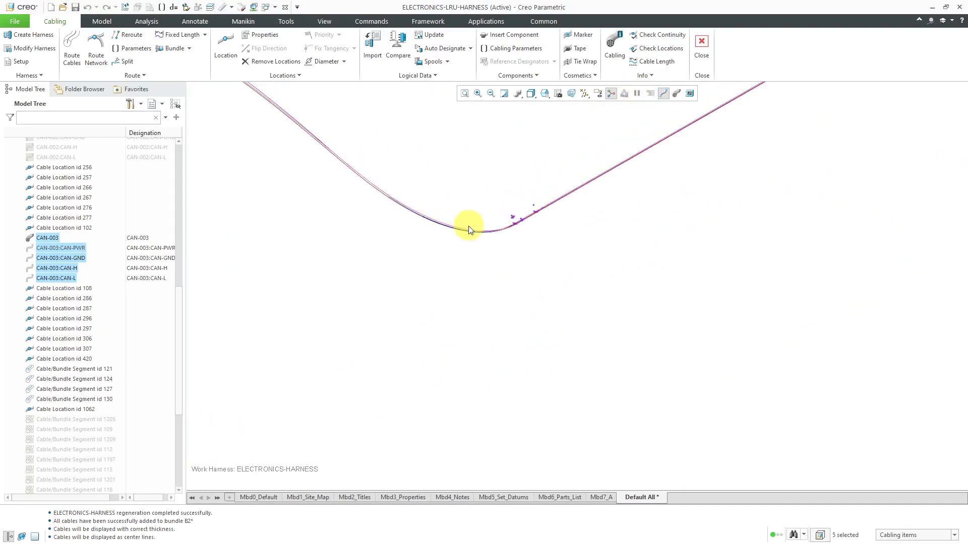
scroll(478, 293, "down", 2)
middle_click_drag(335, 173, 400, 227)
scroll(499, 260, "up", 3)
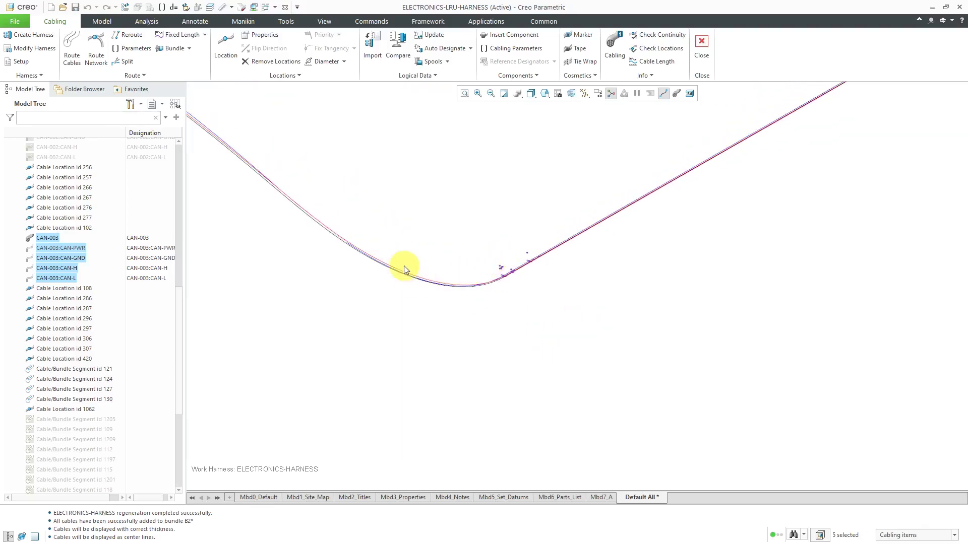
scroll(507, 265, "up", 3)
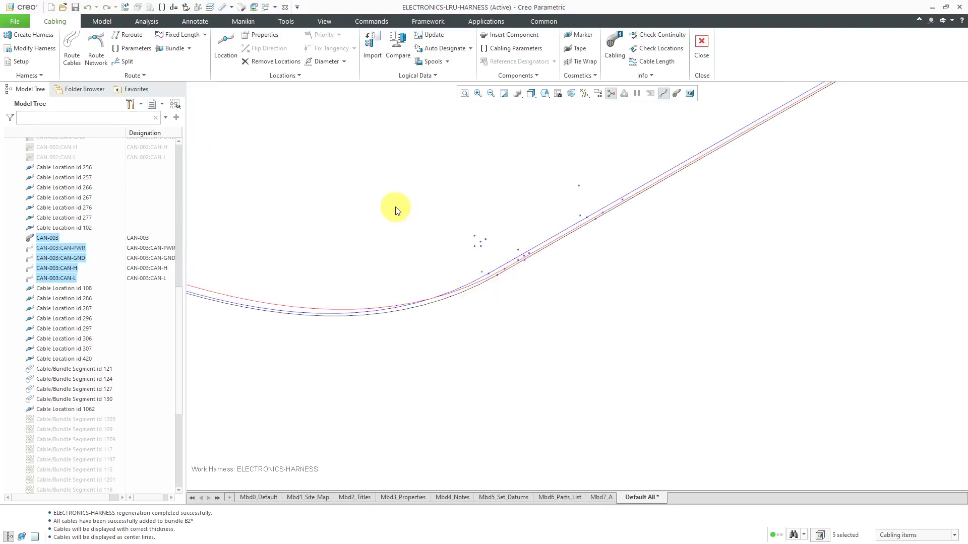
Start bundle B3 with its grouping and sheath spool, routed along a path.
left_click(168, 50)
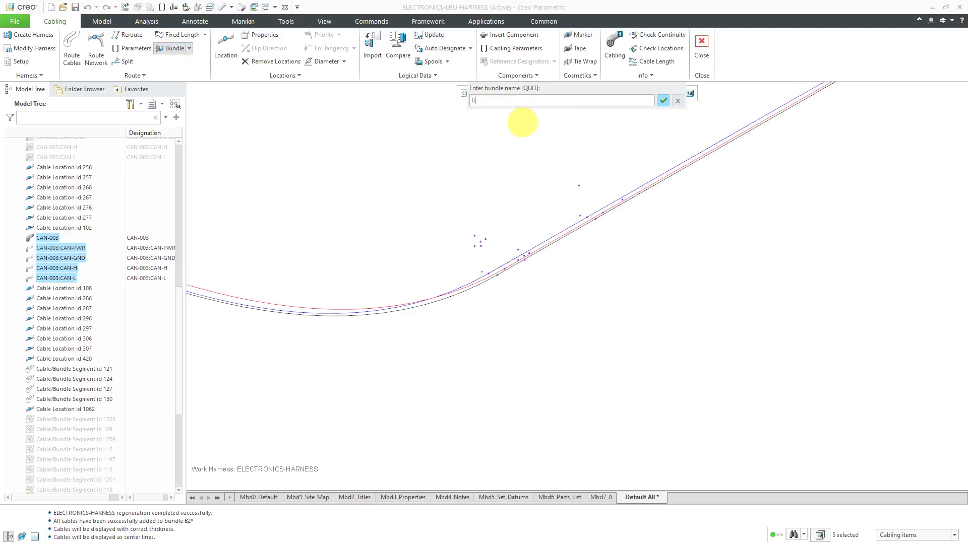
key("Return")
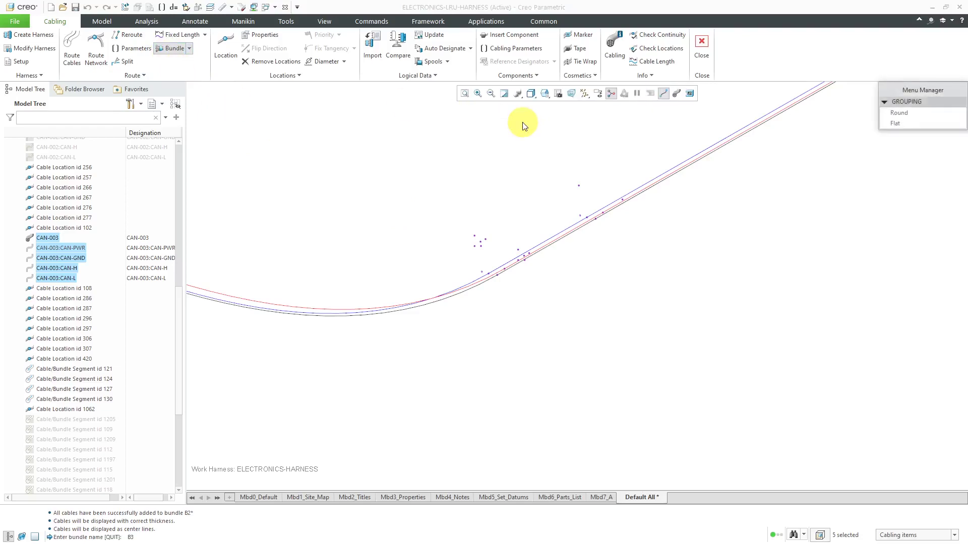
left_click(899, 116)
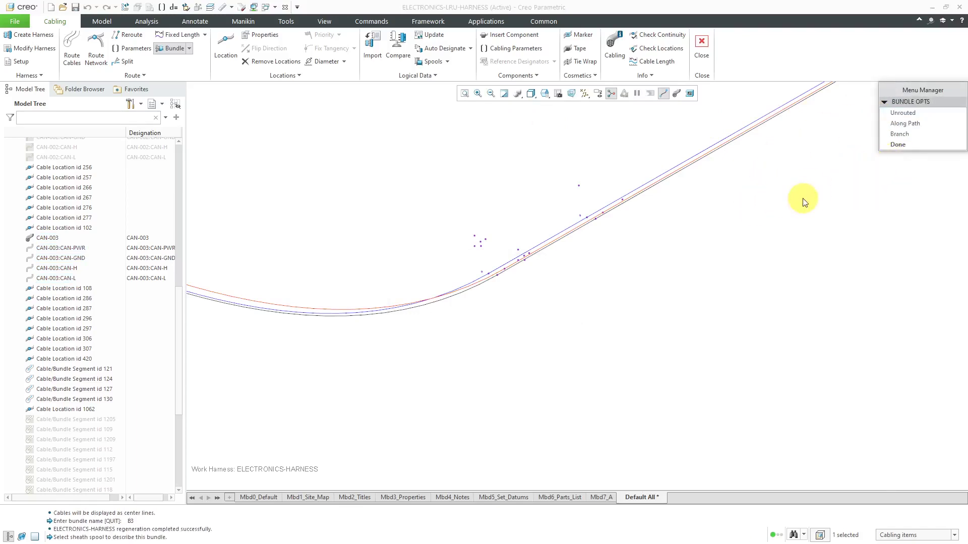
left_click(896, 124)
scroll(491, 283, "down", 2)
scroll(504, 281, "down", 2)
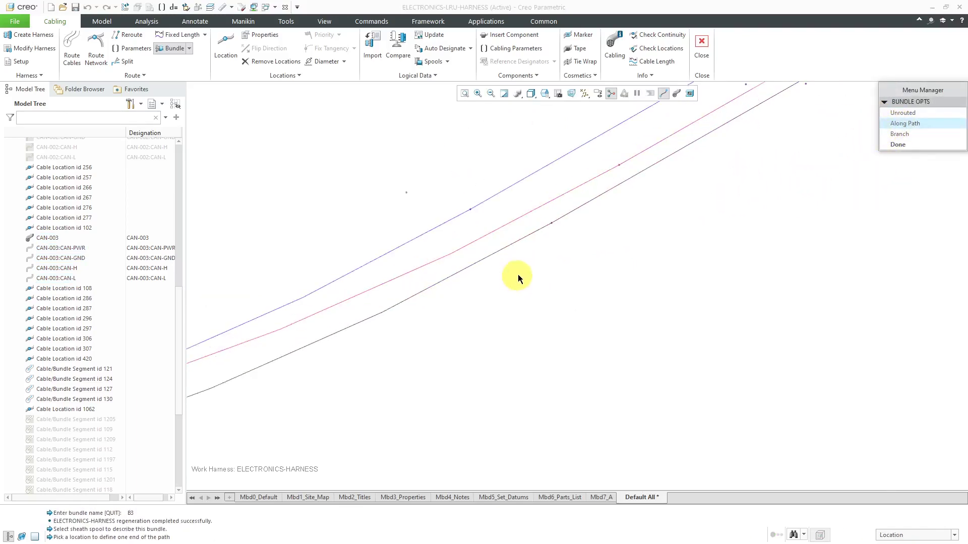
Pick both path ends for bundle B3.
left_click(553, 228)
scroll(538, 267, "up", 5)
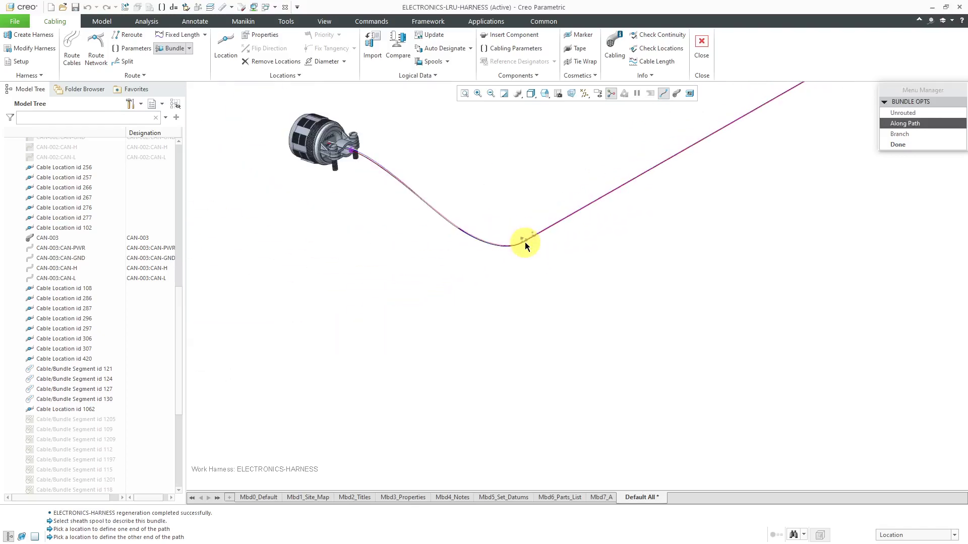
scroll(524, 243, "up", 4)
scroll(578, 341, "down", 5)
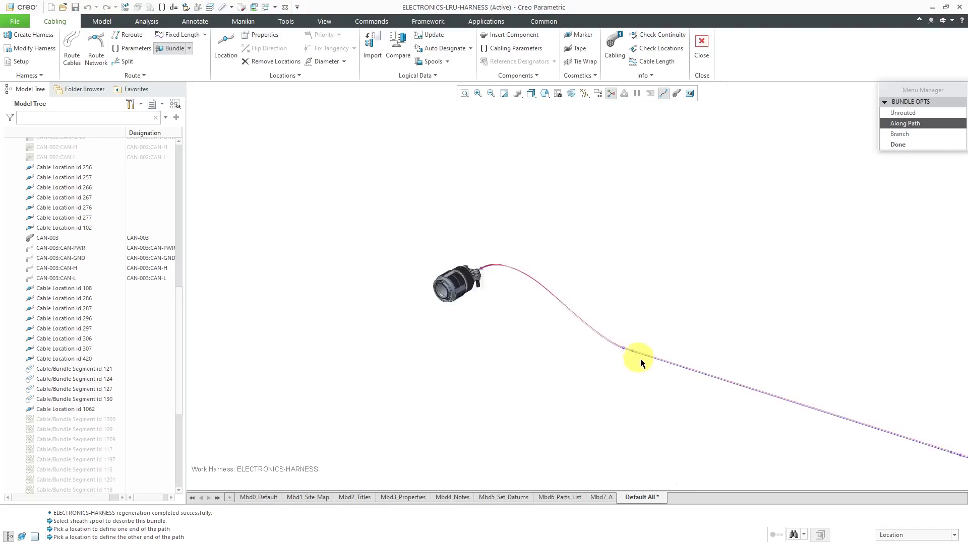
scroll(615, 348, "down", 5)
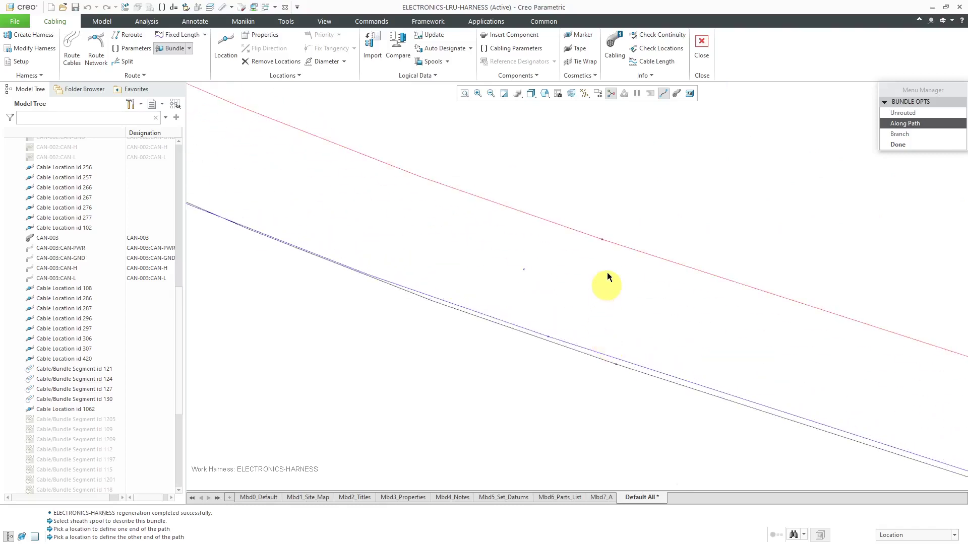
left_click(600, 239)
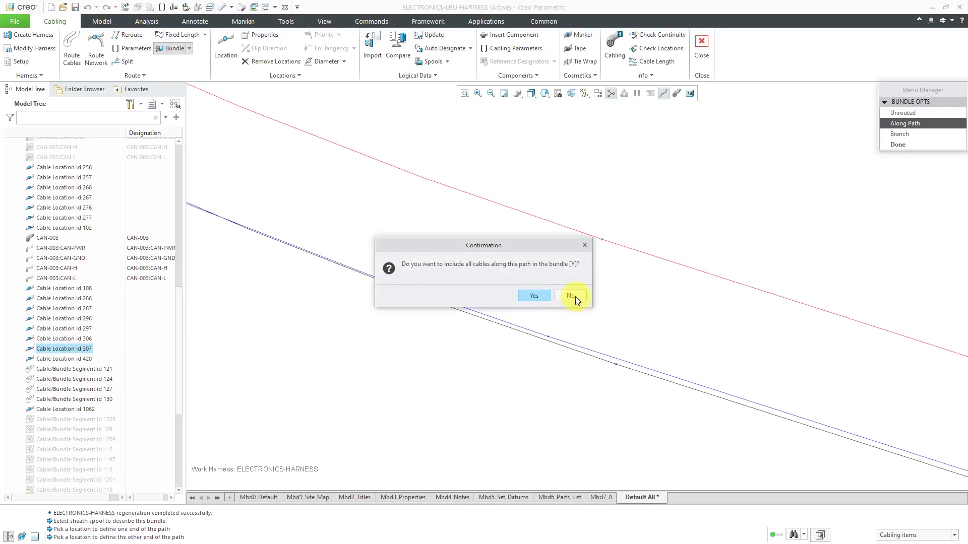
Enclose the CAN-PWR, CAN-GND, CAN-H and CAN-L conductors and finish B3 with default parameters.
left_click(576, 297)
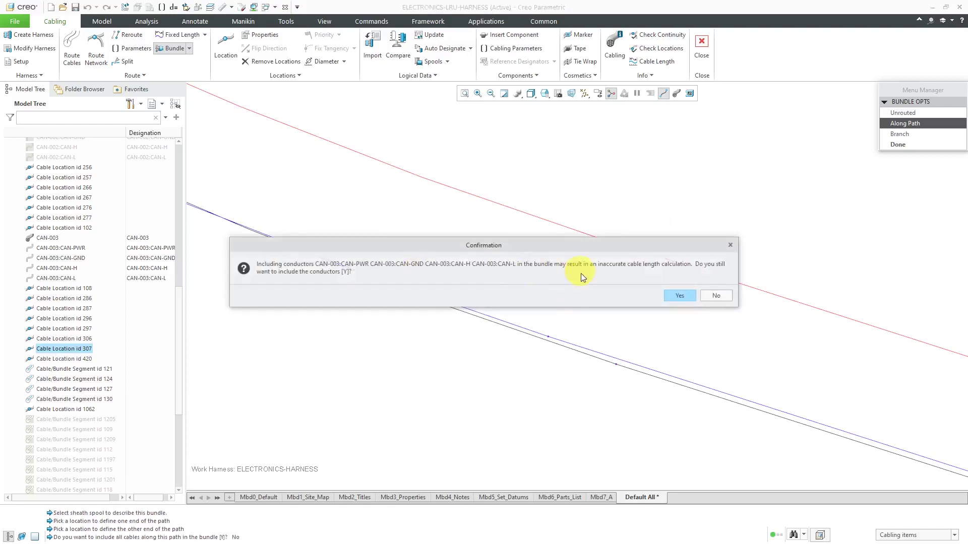
left_click(680, 295)
left_click(885, 166)
left_click(885, 177)
left_click(886, 188)
left_click(885, 198)
left_click(901, 230)
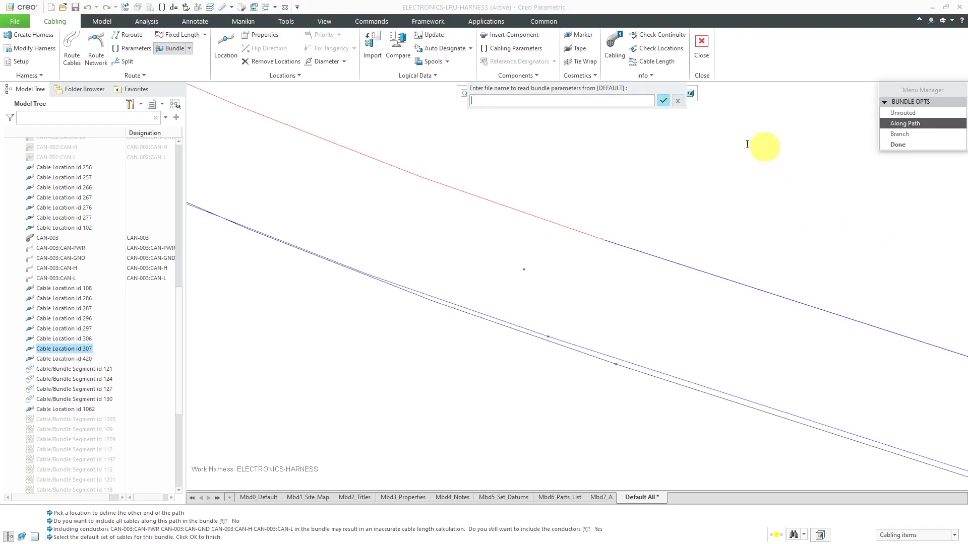
left_click(662, 100)
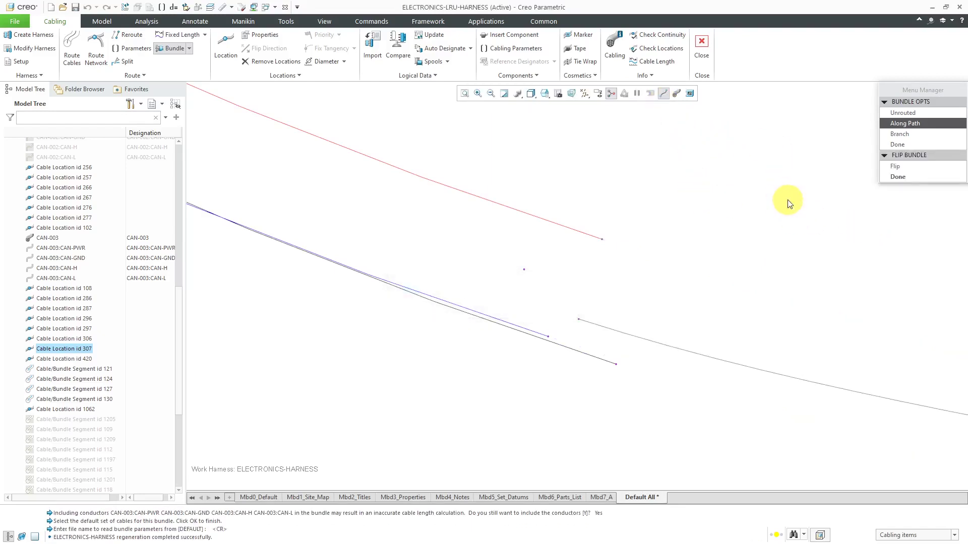
left_click(901, 176)
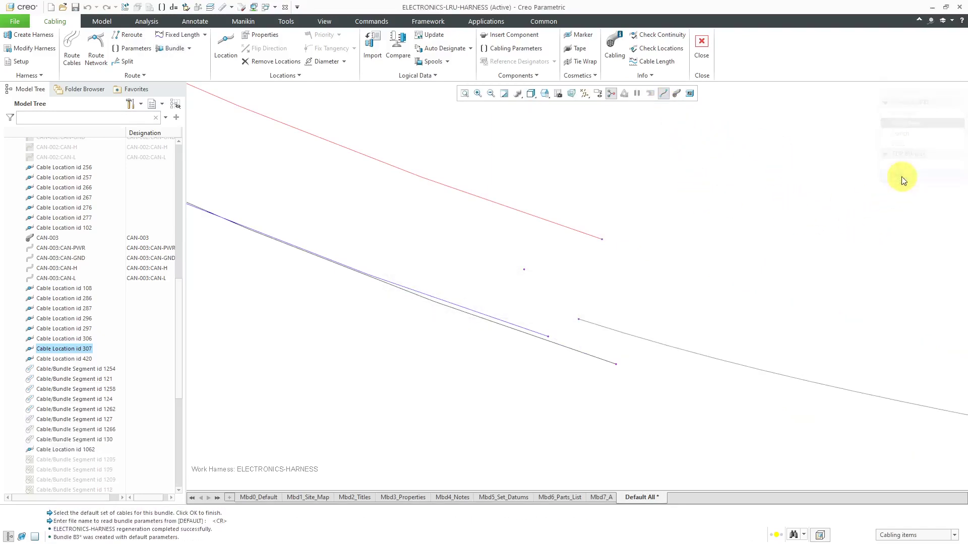
Display cables and bundles at true thickness.
left_click(676, 93)
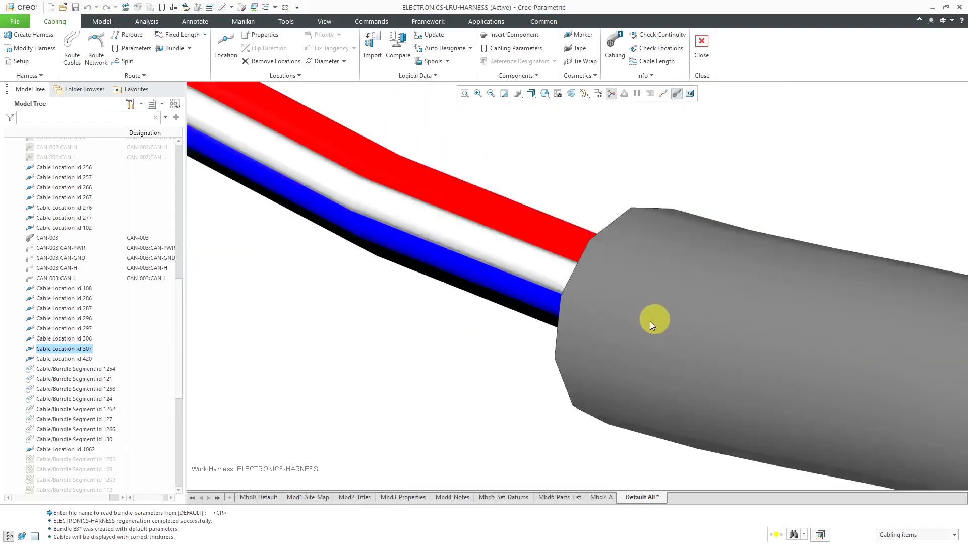
scroll(637, 327, "up", 6)
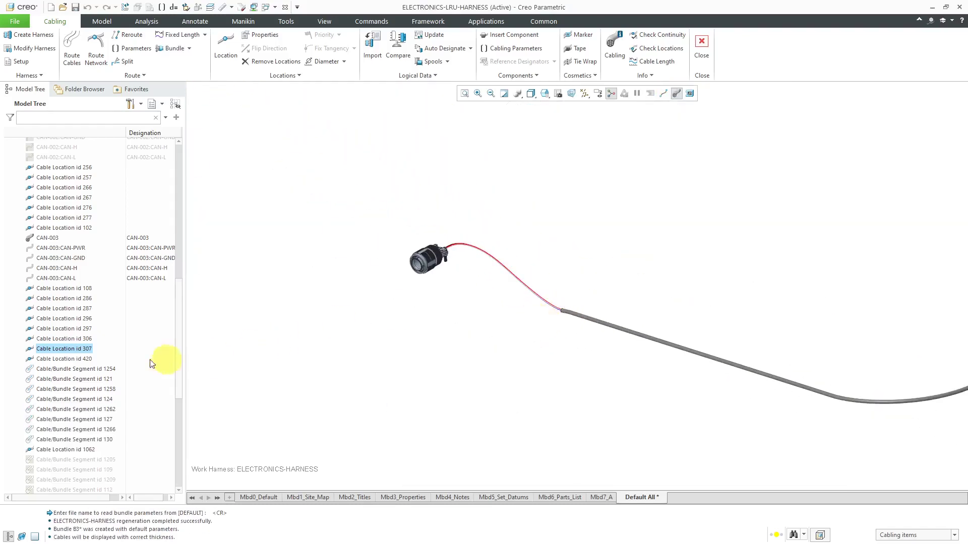
scroll(68, 402, "down", 8)
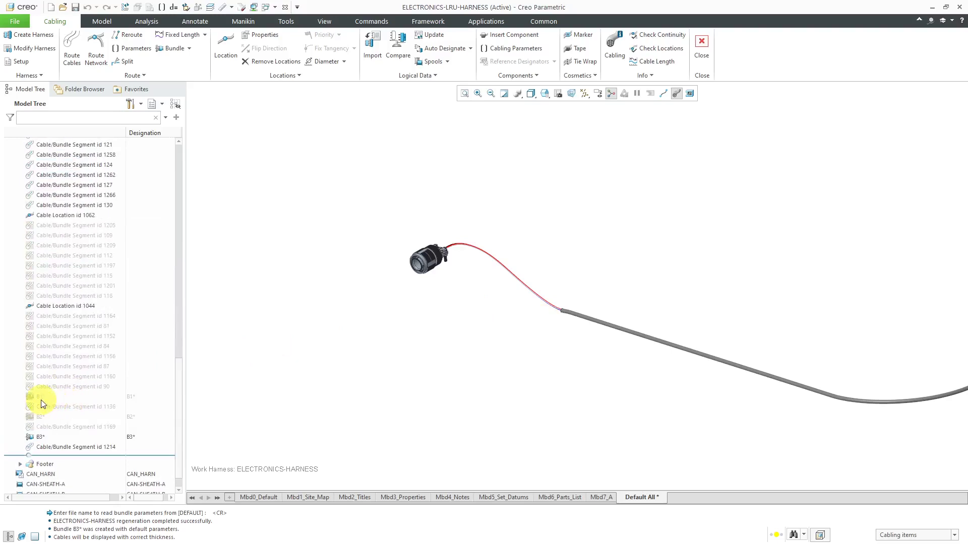
Select bundles B1 and B2 plus cable CAN-002 and its wires in the model tree.
left_click(40, 398)
left_click(40, 417, "ctrl")
scroll(70, 382, "up", 12)
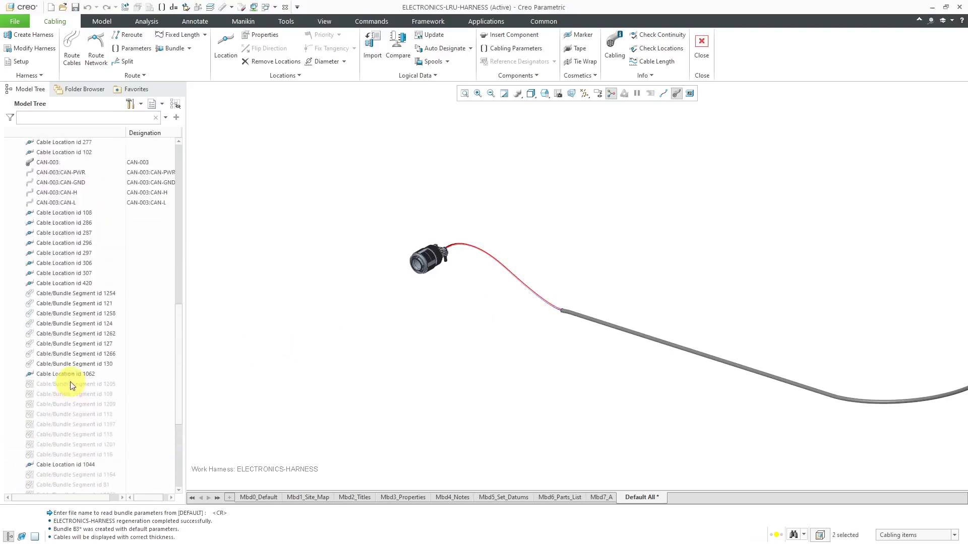
left_click(66, 308)
left_click(55, 268, "shift")
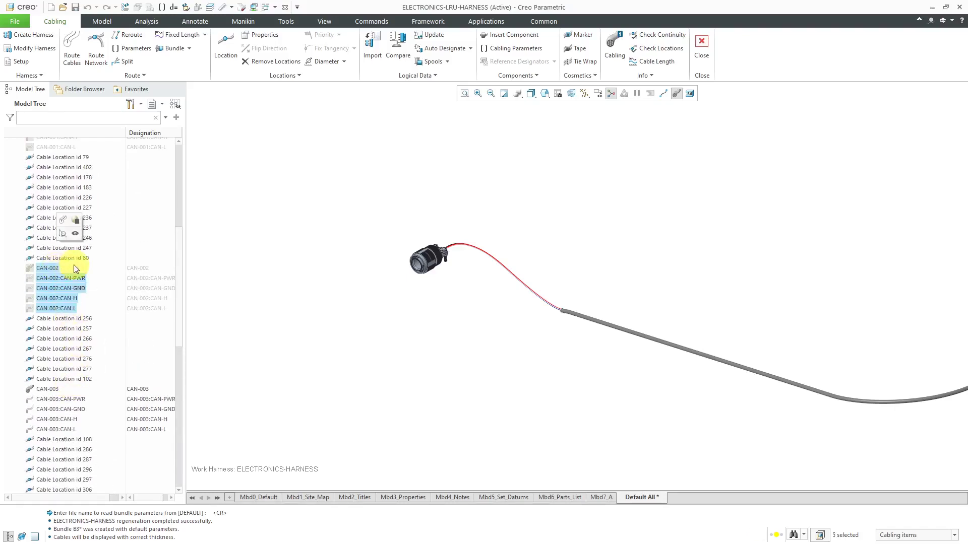
Bring CAN-001 and its wires back so all three sheathed bundles show side by side.
scroll(80, 295, "up", 4)
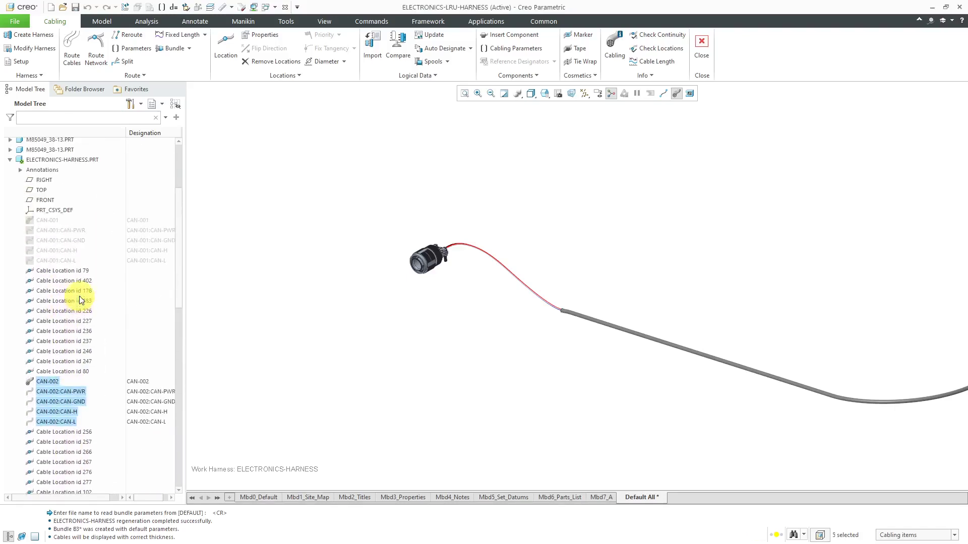
left_click(63, 260)
left_click(51, 220, "shift")
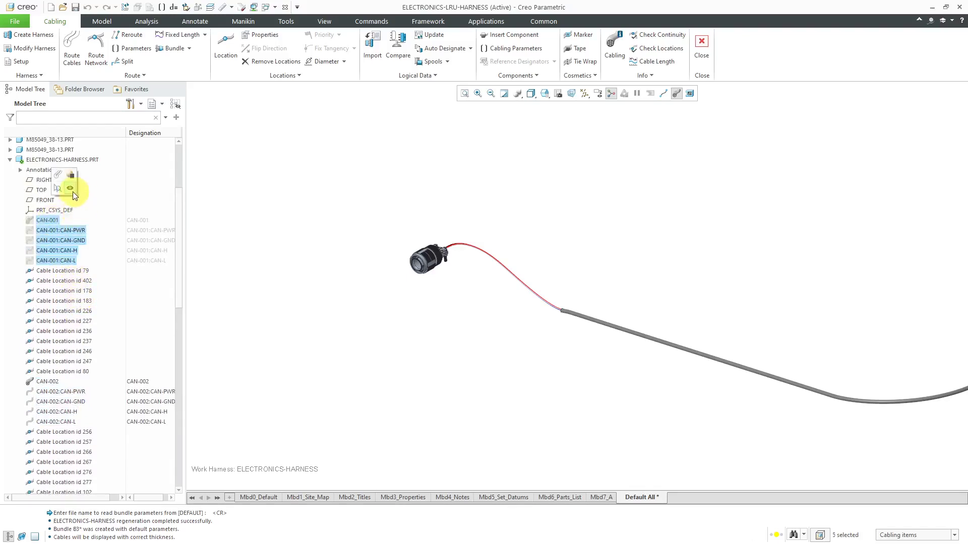
left_click(249, 256)
scroll(404, 369, "down", 5)
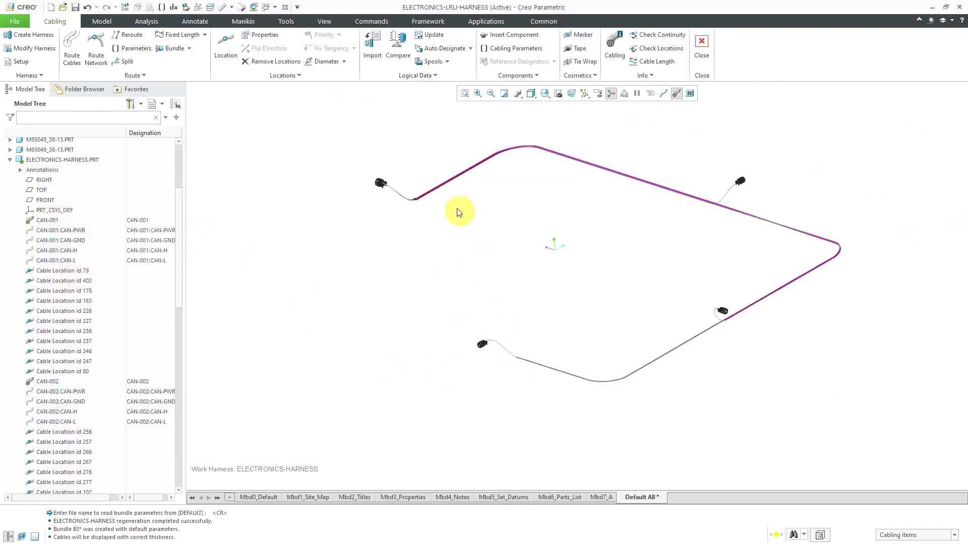
scroll(447, 199, "up", 5)
scroll(354, 300, "up", 3)
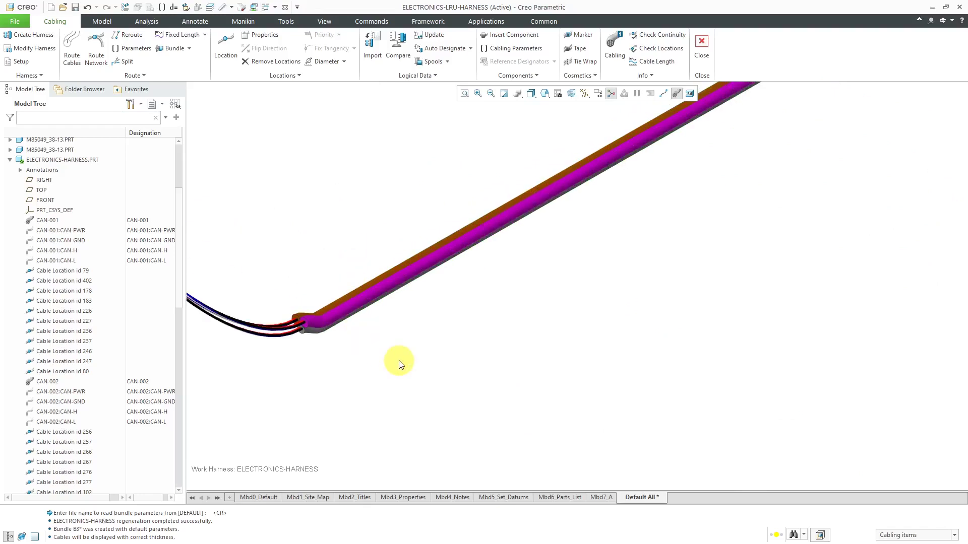
scroll(310, 348, "up", 3)
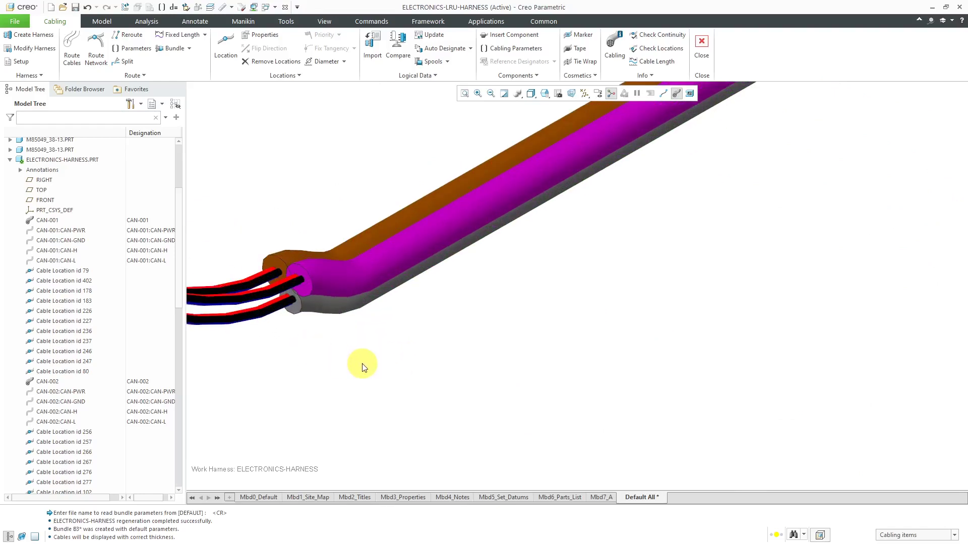
scroll(361, 367, "down", 10)
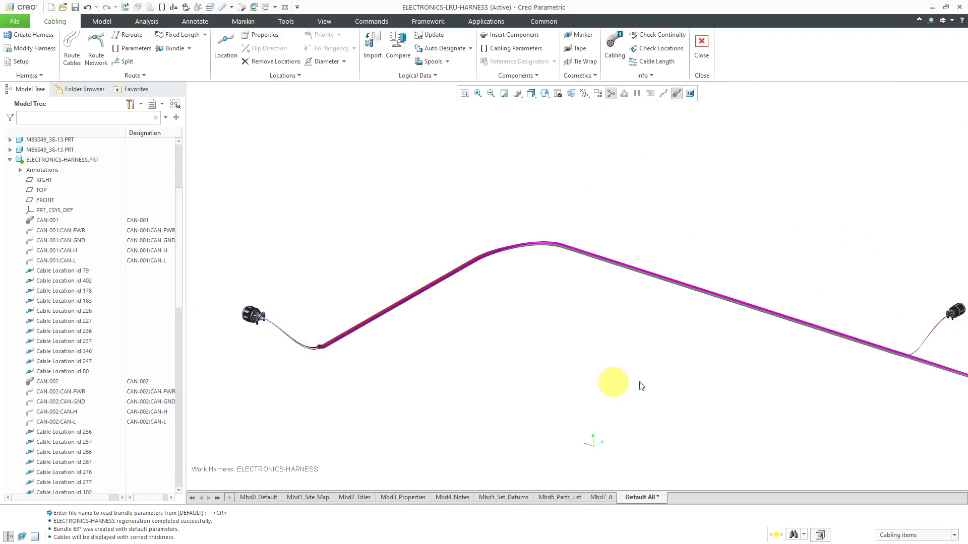
scroll(921, 373, "up", 5)
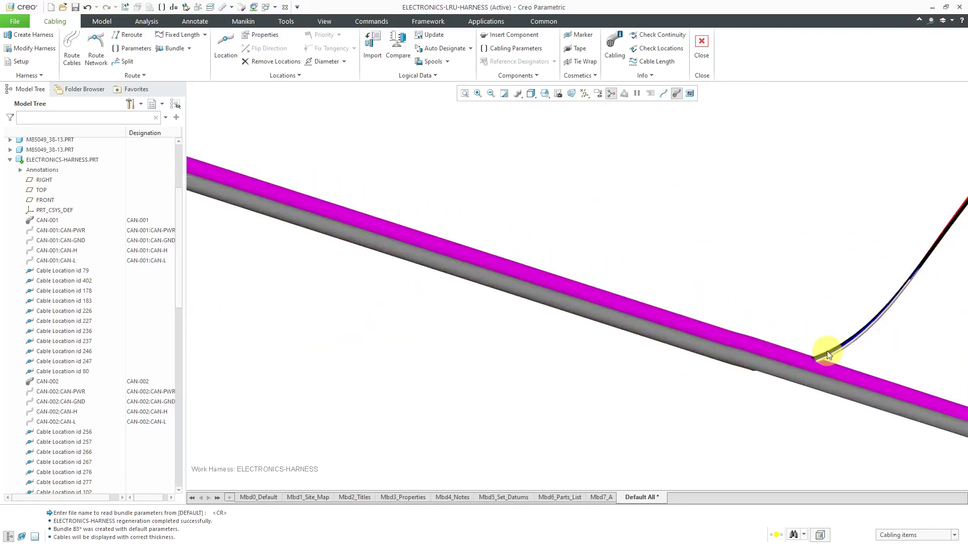
scroll(828, 354, "down", 6)
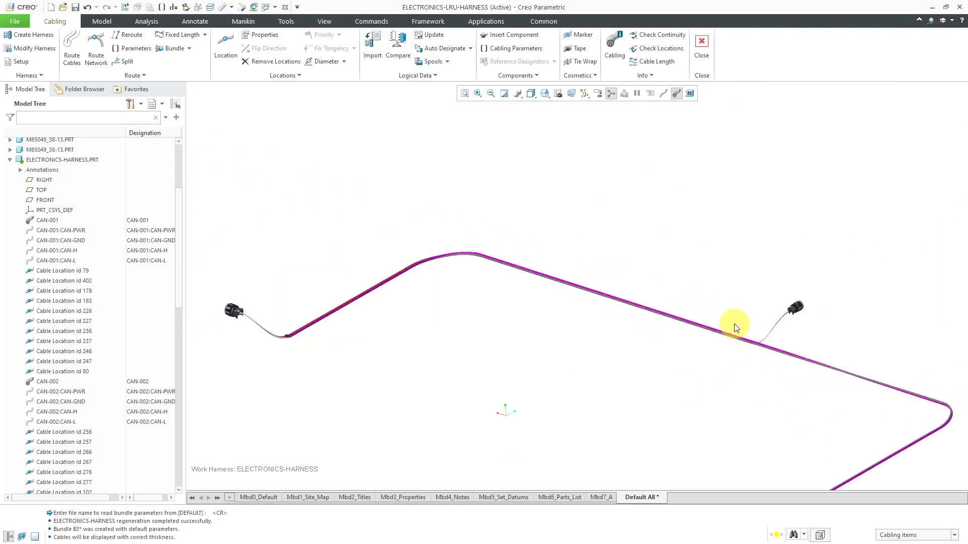
Close the harness window to return to the ELECTRONICS-LRU assembly showing the sheathed harness.
left_click(701, 50)
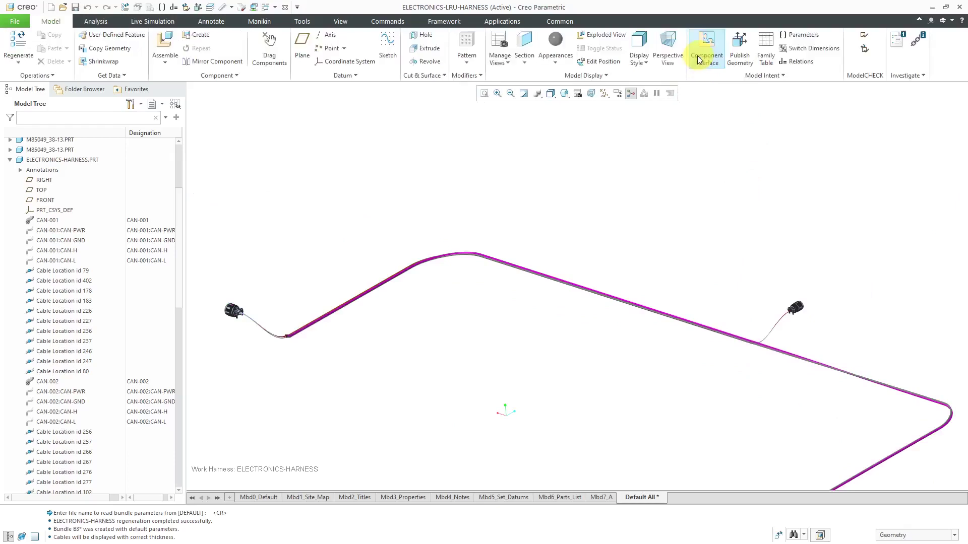
left_click(286, 8)
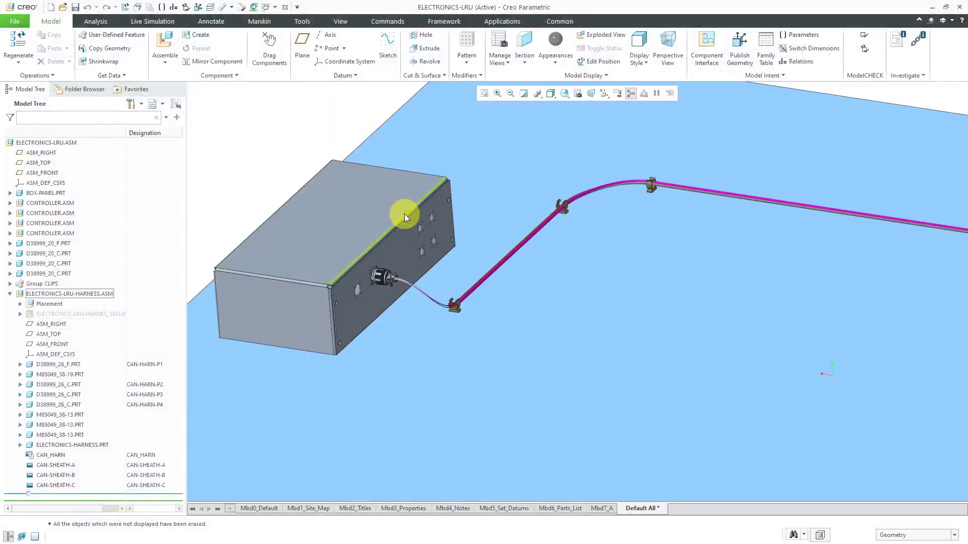
scroll(247, 147, "down", 3)
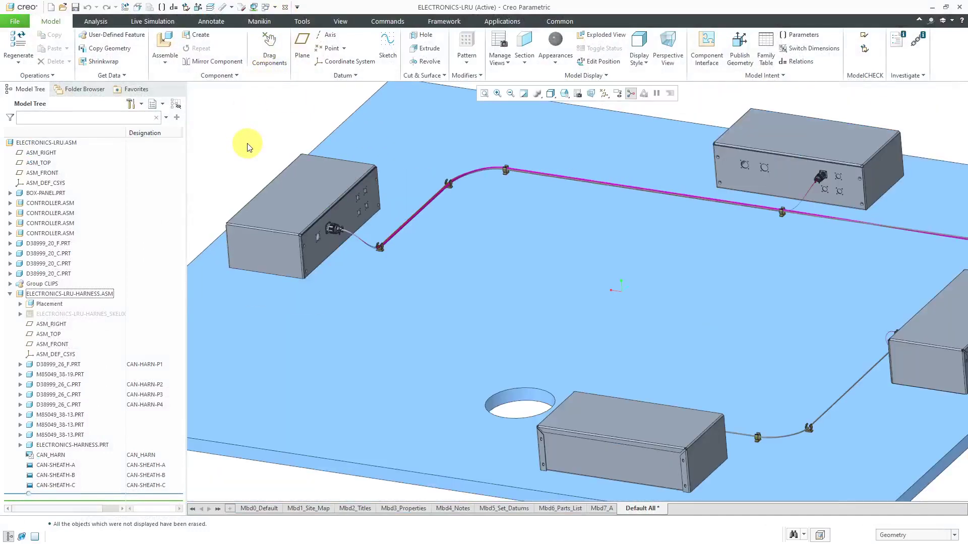